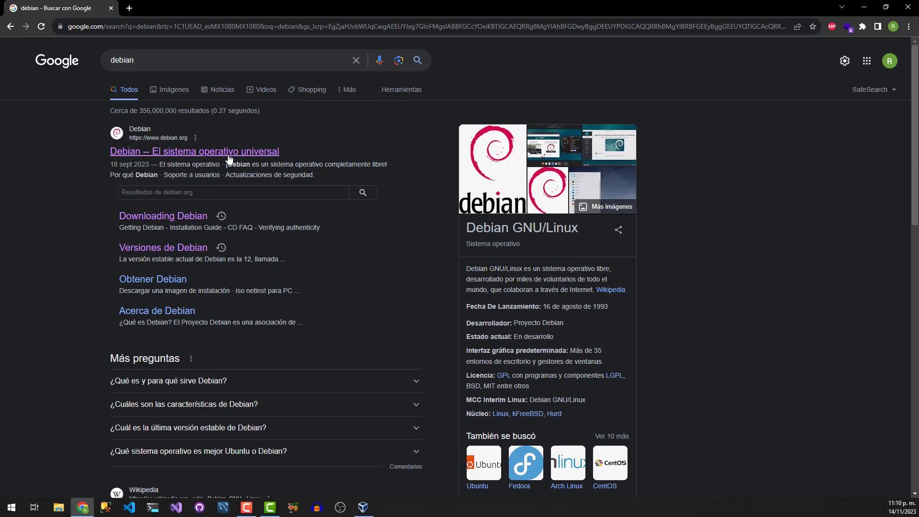
Go to the Debian download page and start downloading debian-12.2.0-amd64-netinst.iso.
left_click(169, 219)
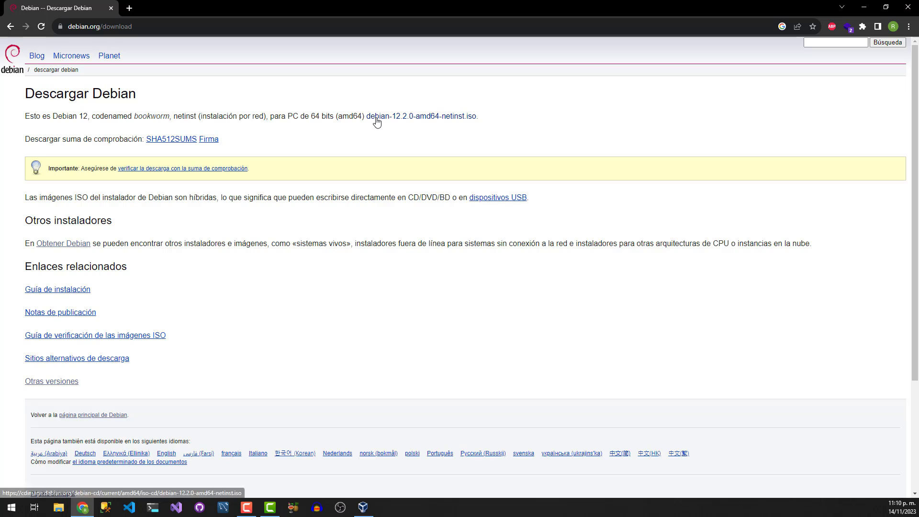
left_click(411, 122)
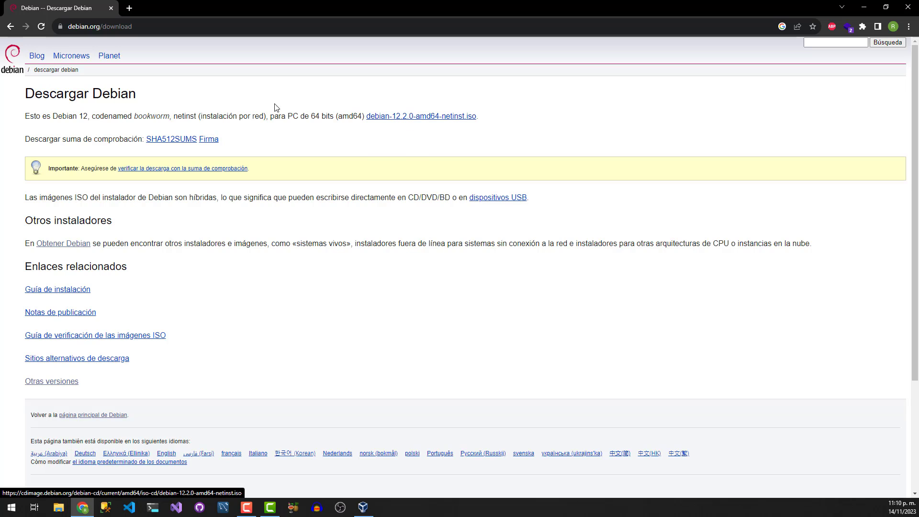
left_click(417, 120)
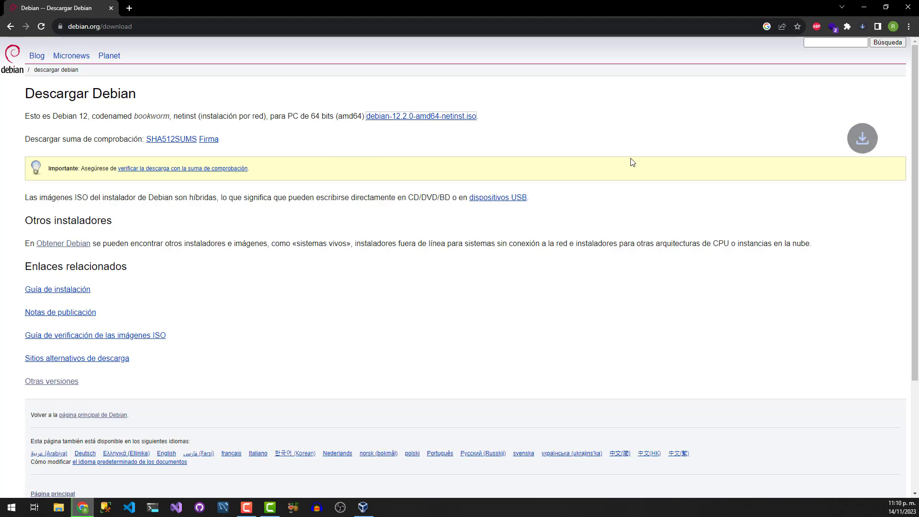
Cancel the Debian netinst ISO download from the downloads list.
left_click(863, 26)
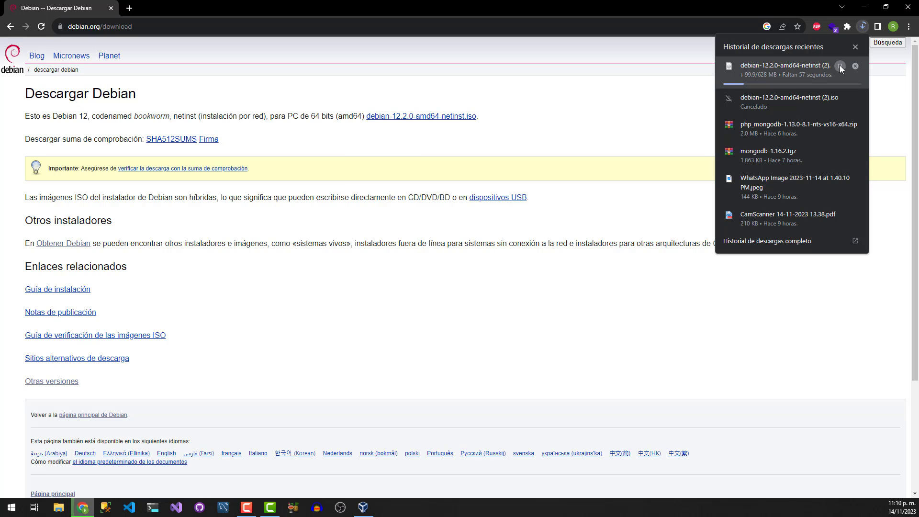
left_click(855, 66)
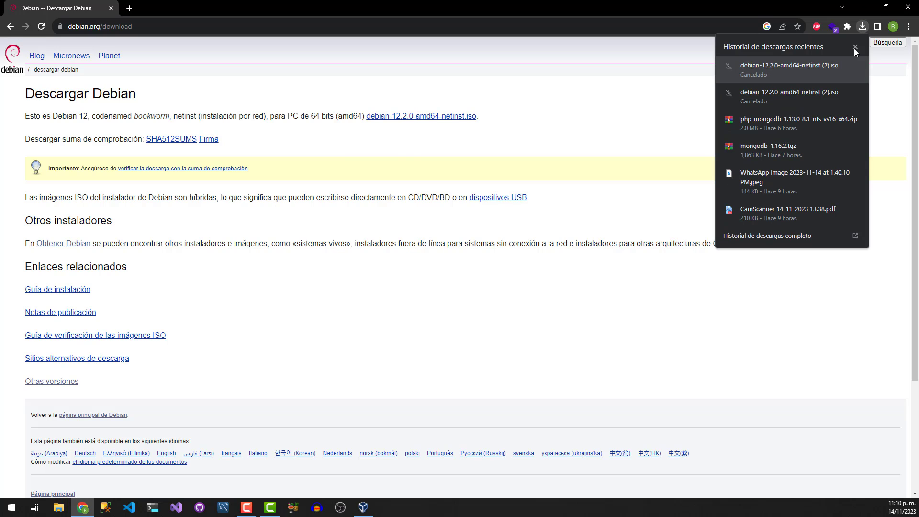
left_click(856, 47)
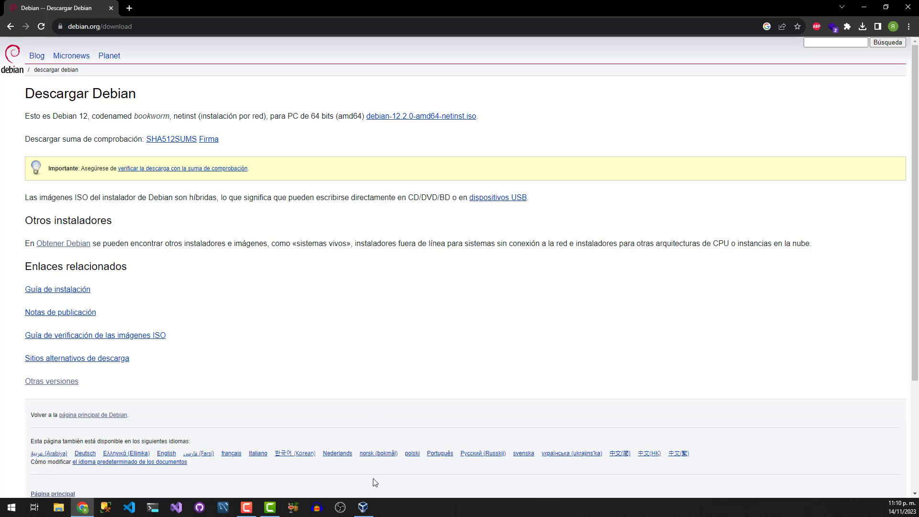
Start a new virtual machine in VirtualBox named 'debian 12'.
left_click(362, 507)
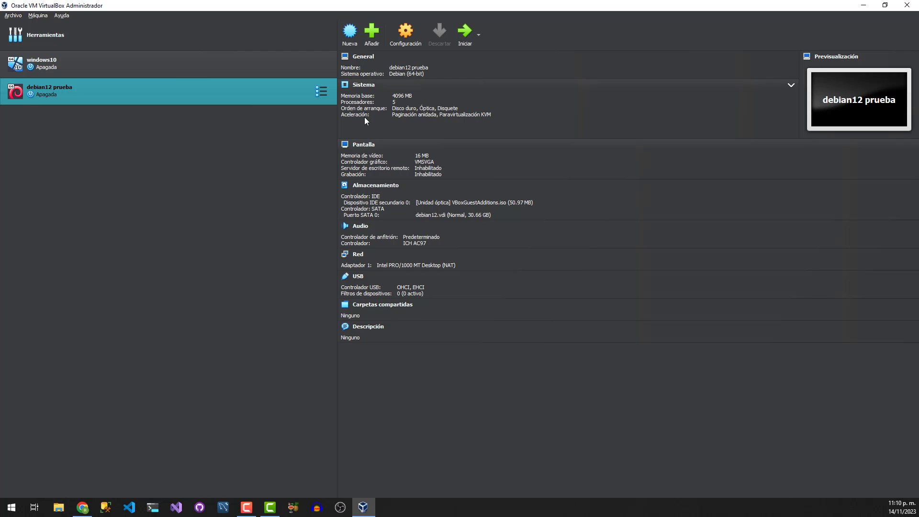
left_click(351, 35)
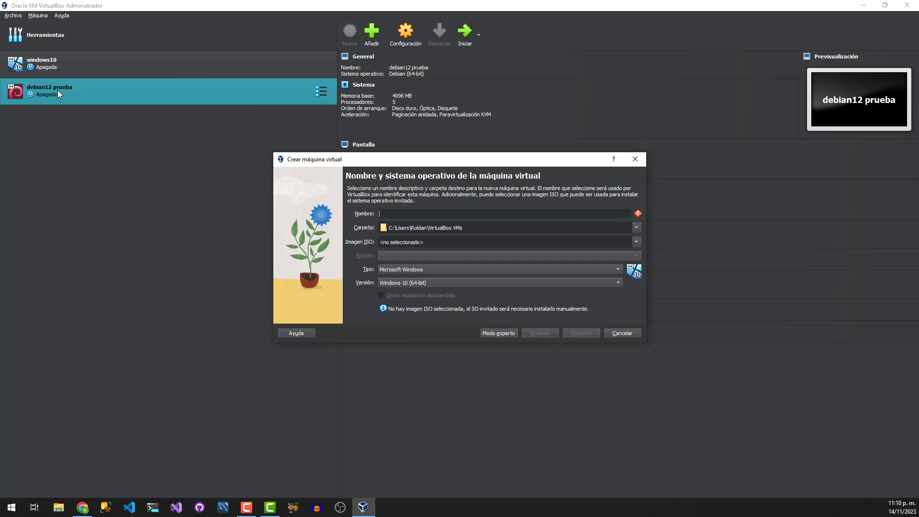
type("debi")
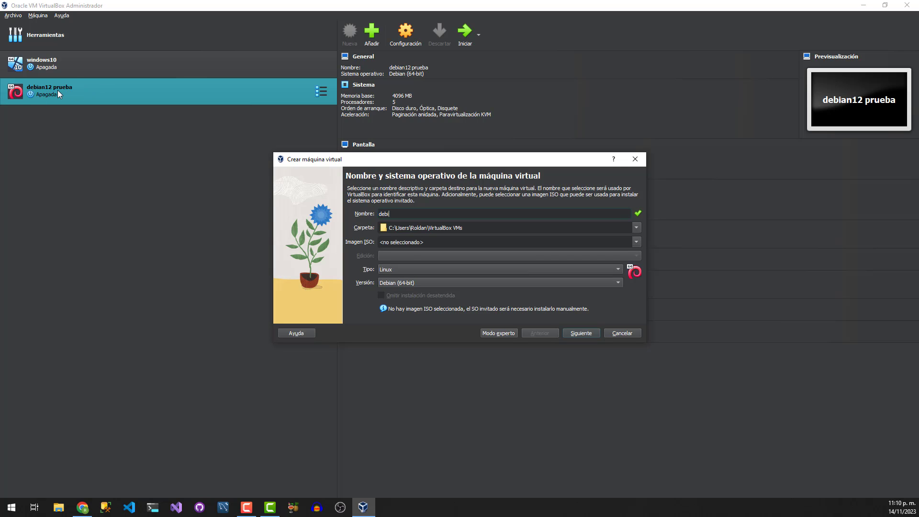
type("an 12")
Use debian-12.2.0-amd64-netinst (1).iso as the ISO image and skip unattended installation.
left_click(636, 242)
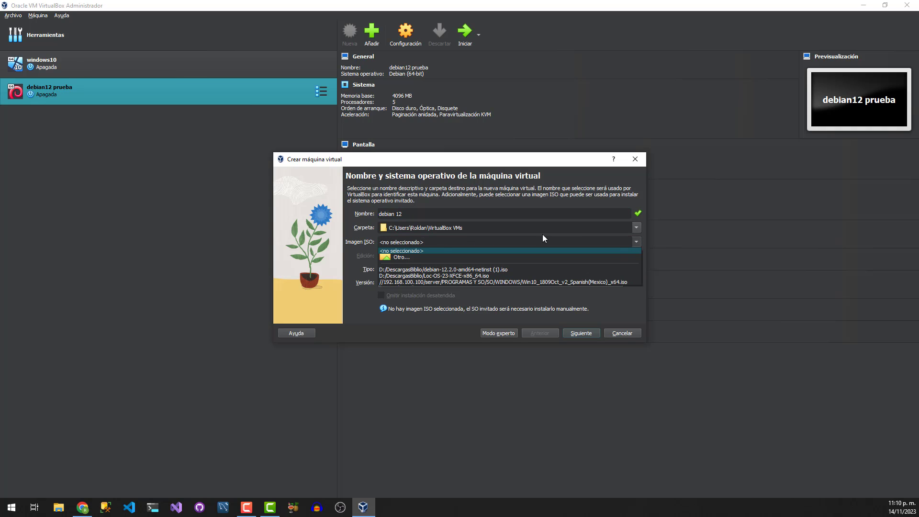
left_click(394, 258)
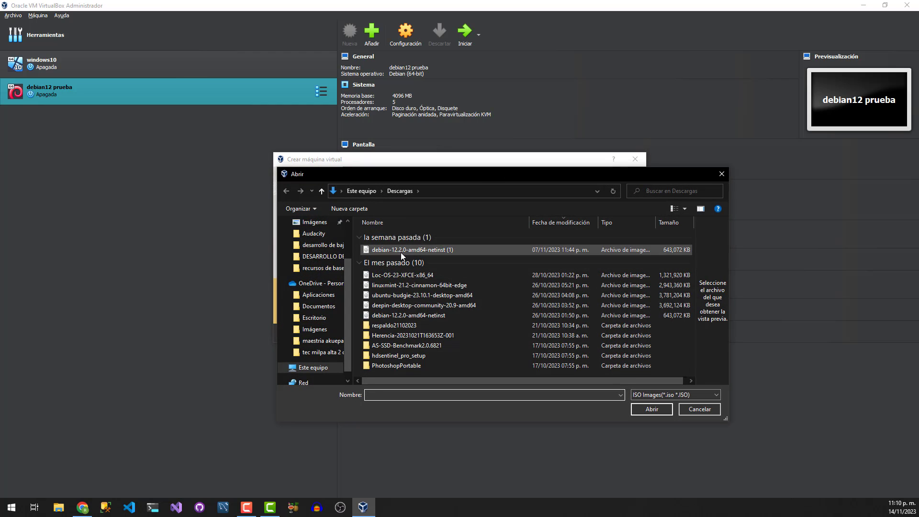
left_click(401, 252)
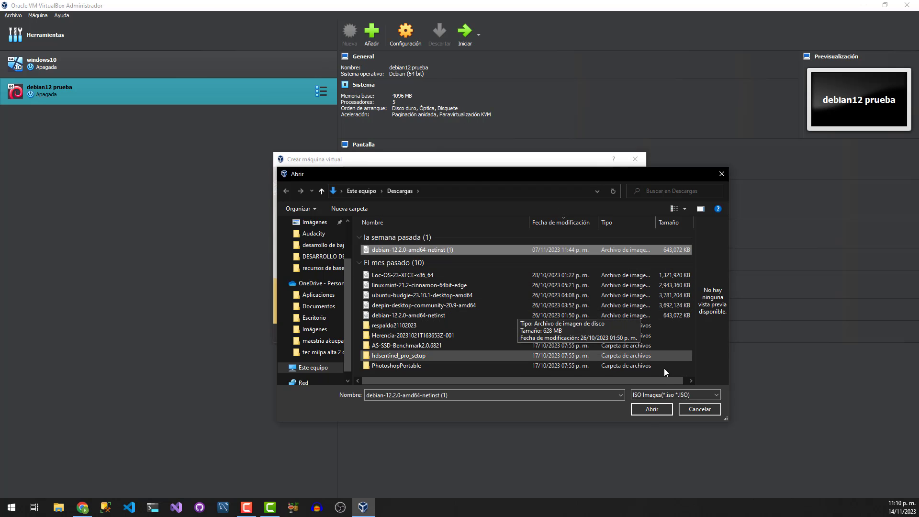
left_click(650, 409)
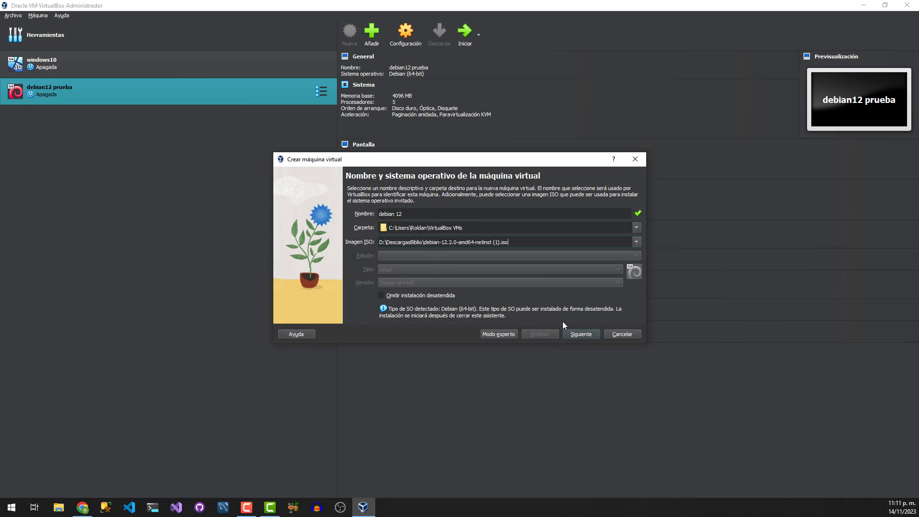
left_click(412, 297)
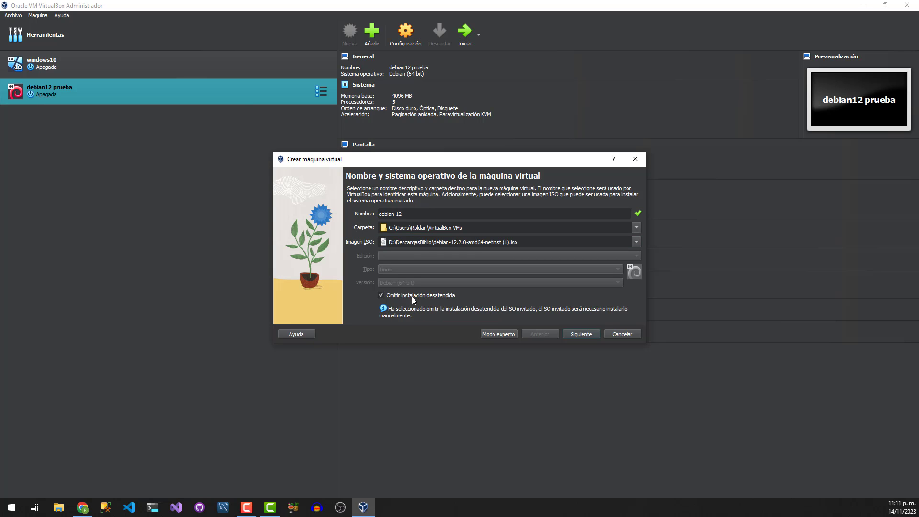
Give debian 12 4096 MB memory, 4 processors and a 20 GB disk, then create it.
left_click(581, 334)
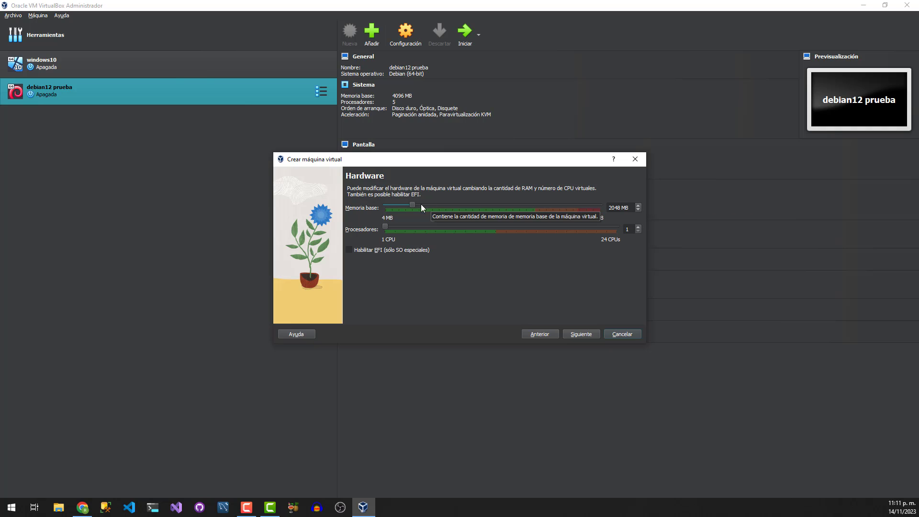
left_click_drag(412, 205, 441, 205)
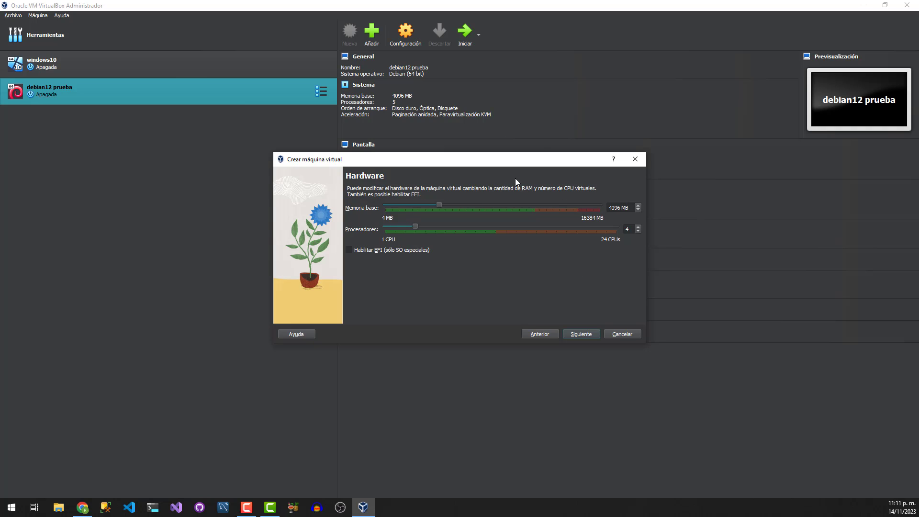
left_click(580, 335)
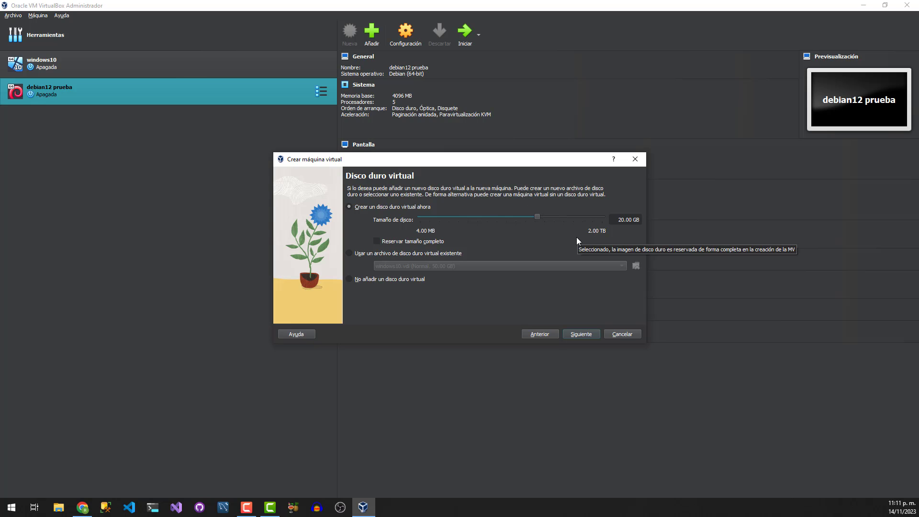
left_click(594, 336)
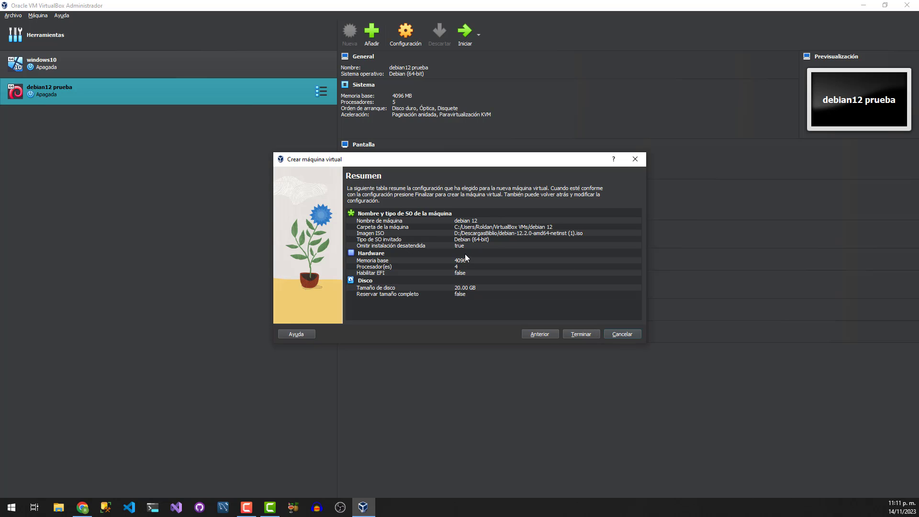
left_click(576, 334)
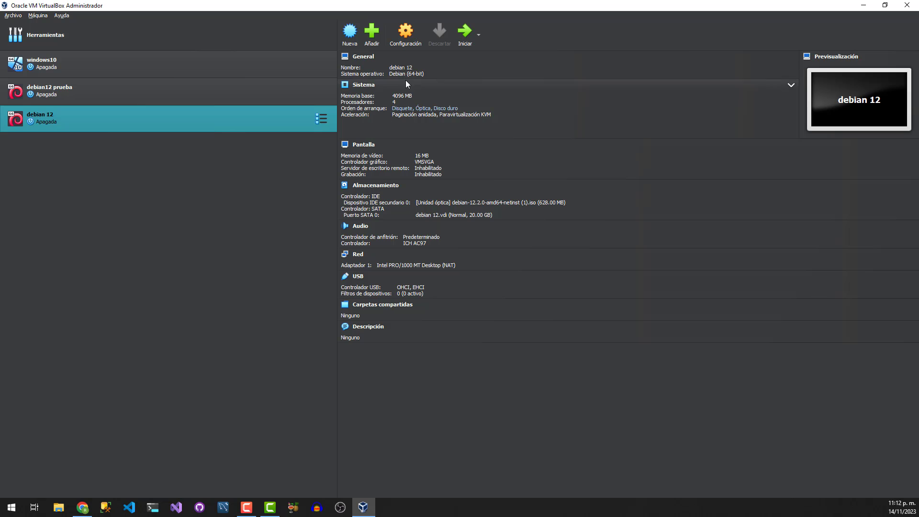
Set debian 12's video memory to 128 MB and enable 3D acceleration.
left_click(406, 37)
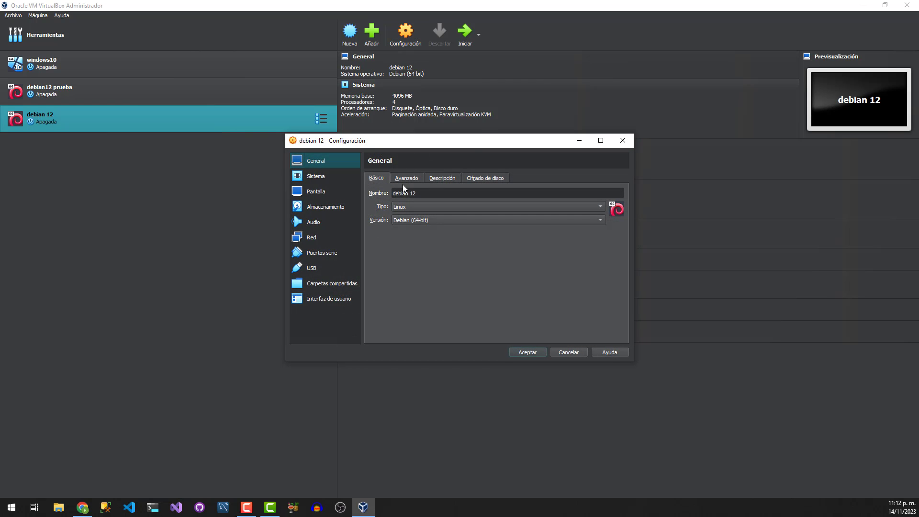
left_click(315, 177)
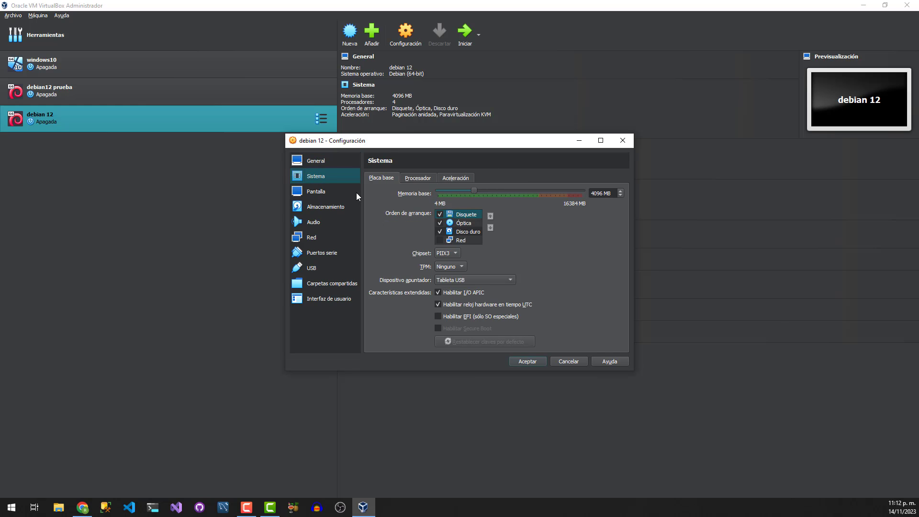
left_click(330, 193)
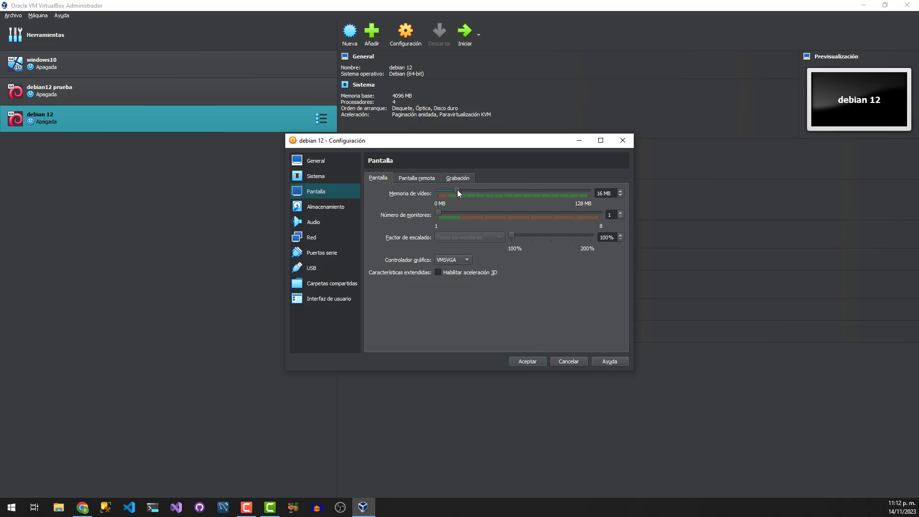
left_click_drag(458, 195, 595, 200)
left_click(455, 274)
left_click(339, 210)
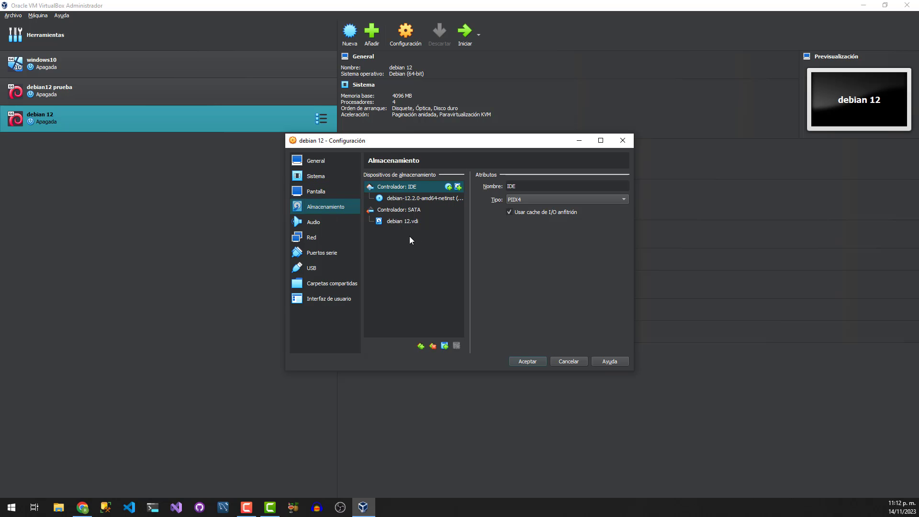
Mark debian 12.vdi as a solid-state drive, keep the network adapter on NAT, and save.
left_click(401, 223)
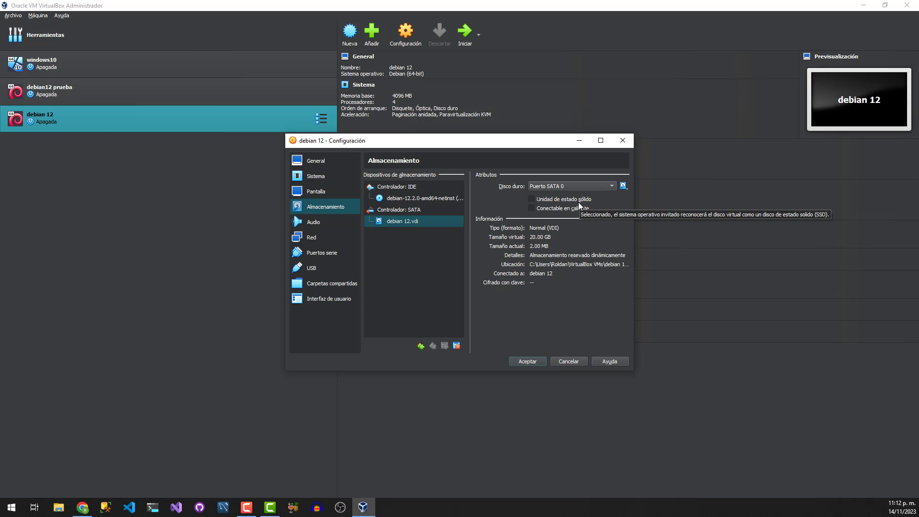
left_click(532, 200)
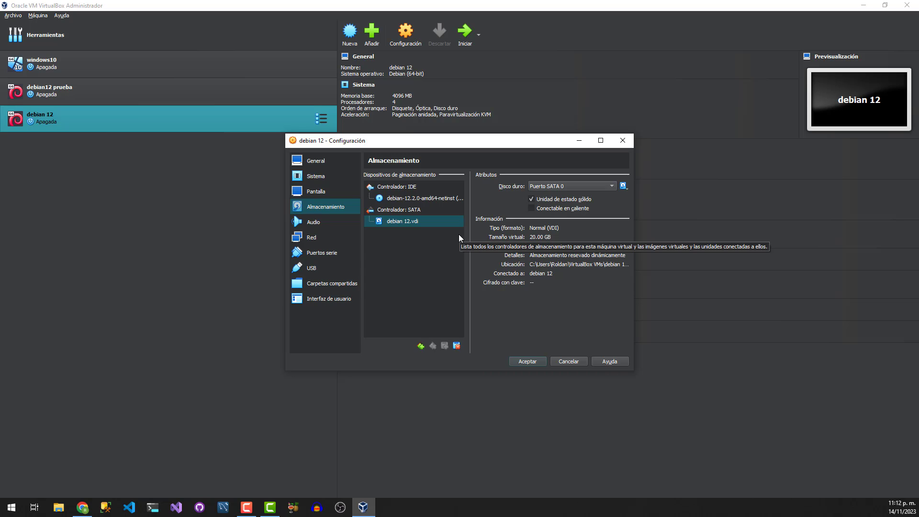
left_click(314, 237)
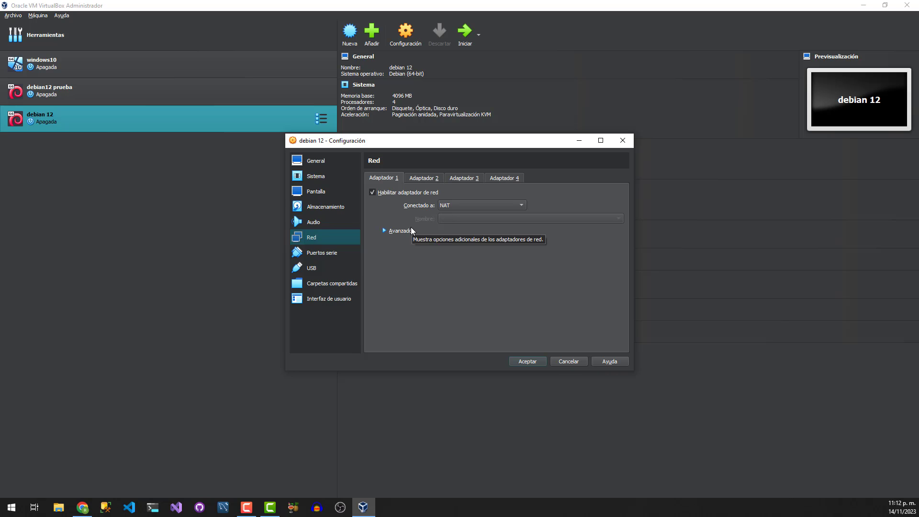
left_click(449, 207)
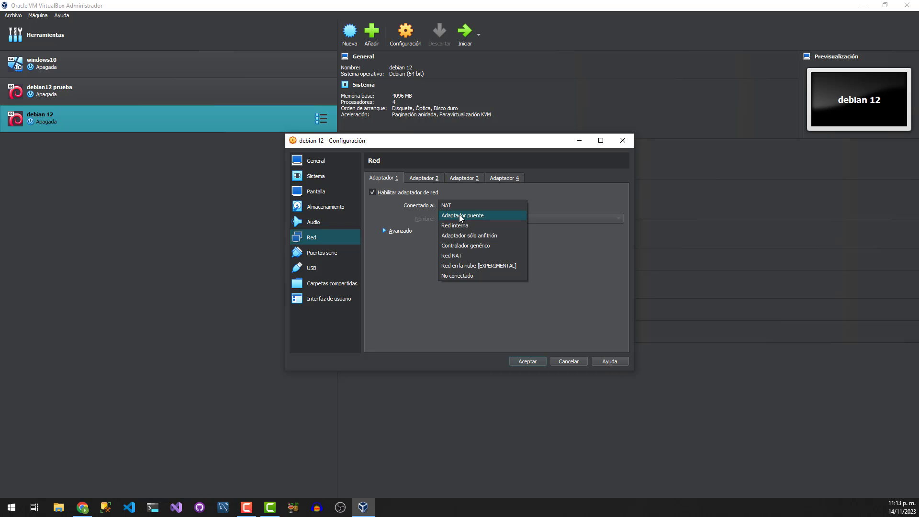
left_click(460, 205)
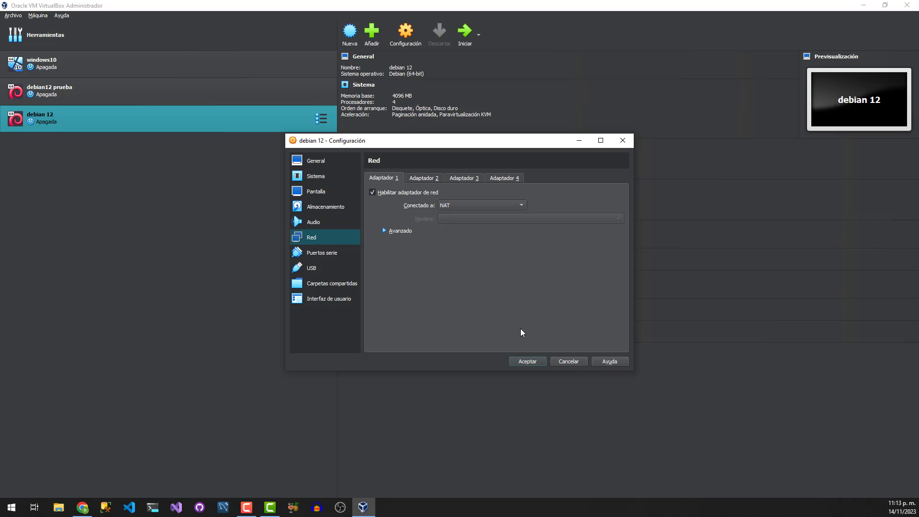
left_click(526, 361)
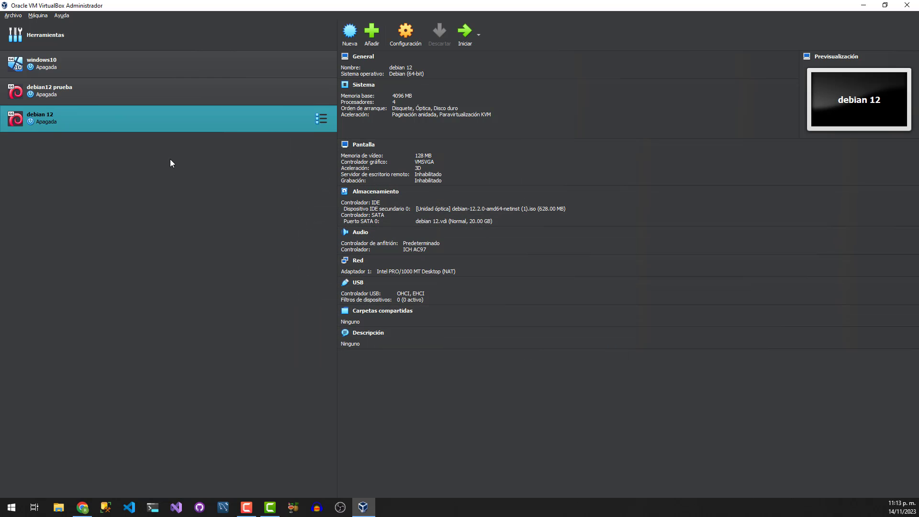
Start debian 12 in a maximized window and let it capture keyboard and mouse.
left_click(466, 30)
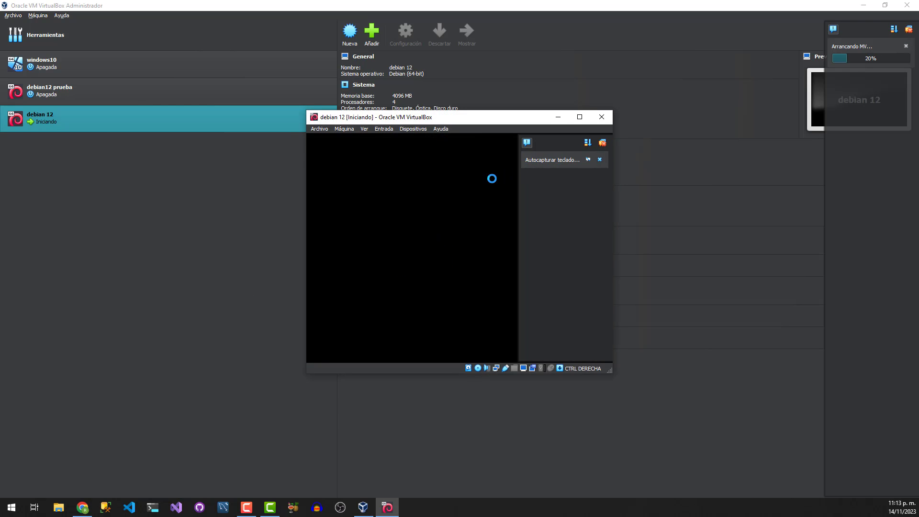
left_click(580, 120)
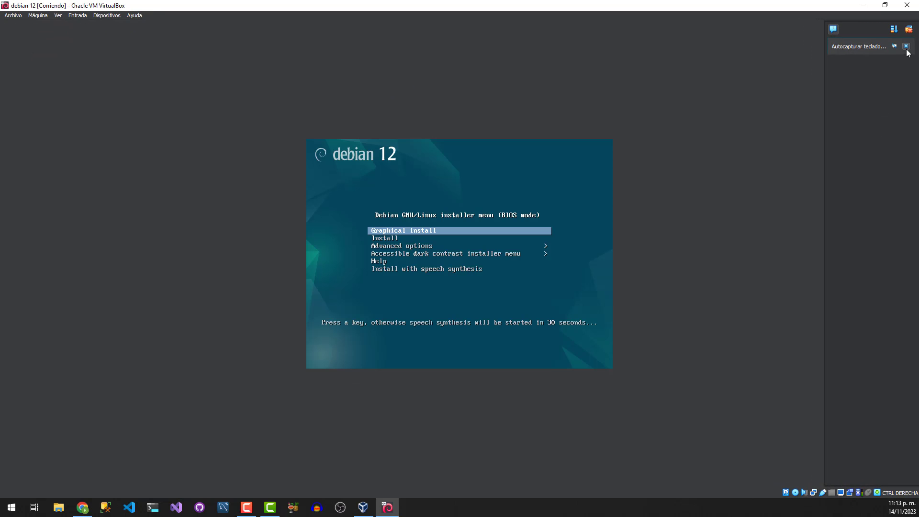
left_click(907, 47)
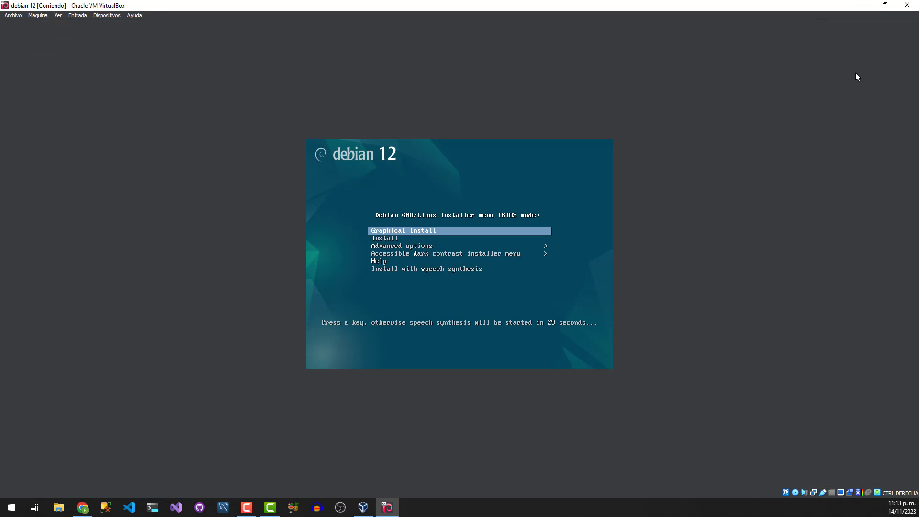
left_click(412, 185)
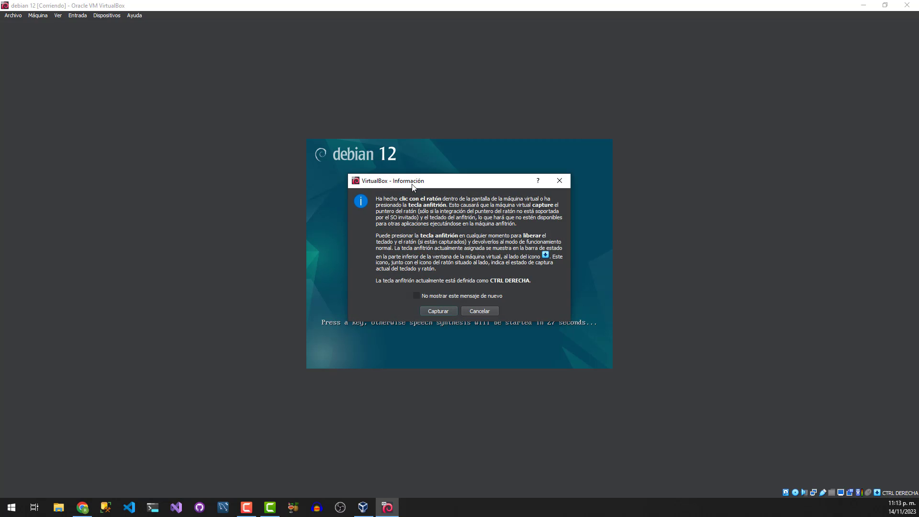
left_click(437, 312)
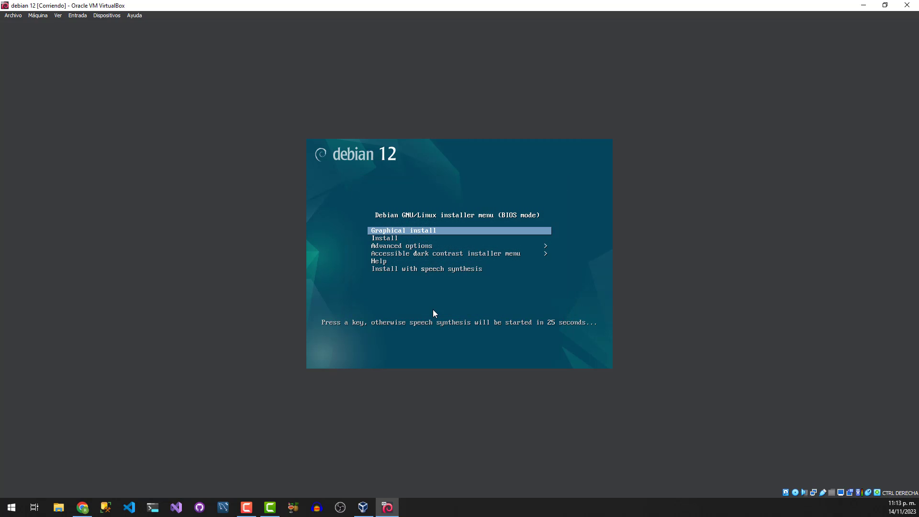
Launch Graphical install from the Debian boot menu.
key("Down")
key("Up")
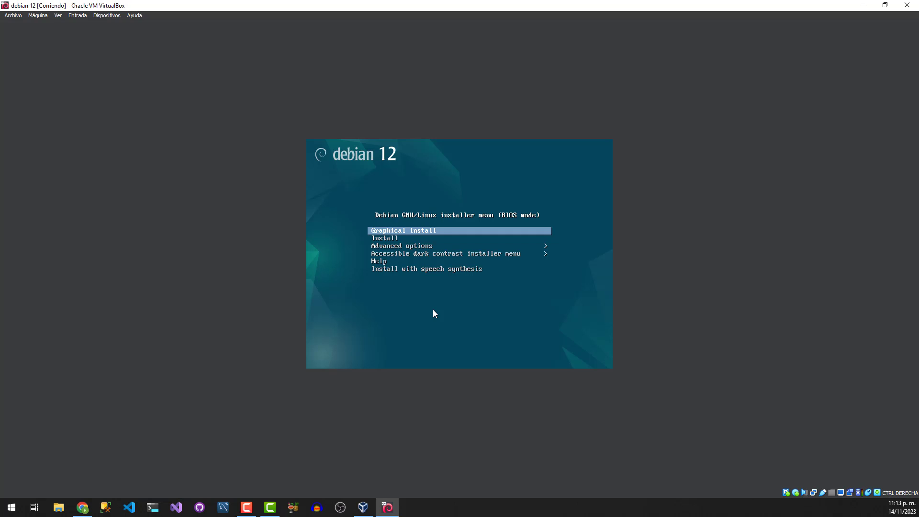
key("Return")
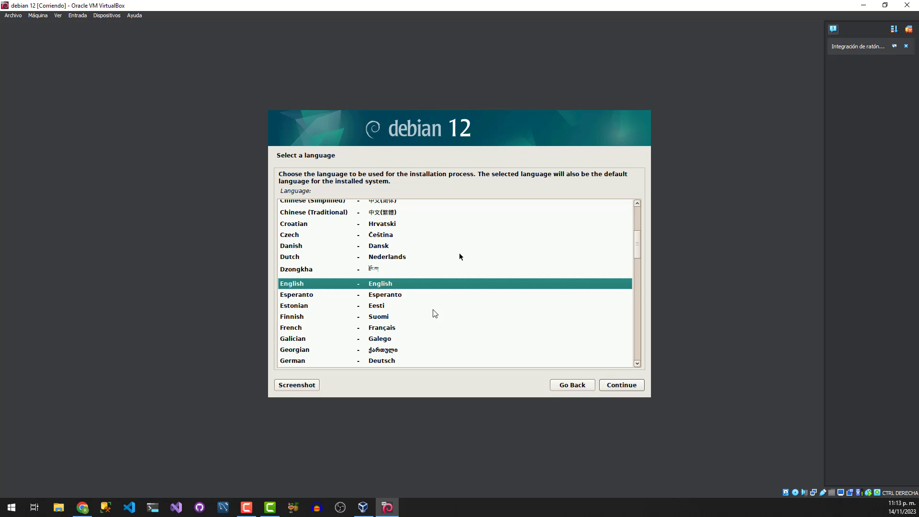
Choose Spanish language, México location and the Latinoamericano keyboard in the installer.
key("Down")
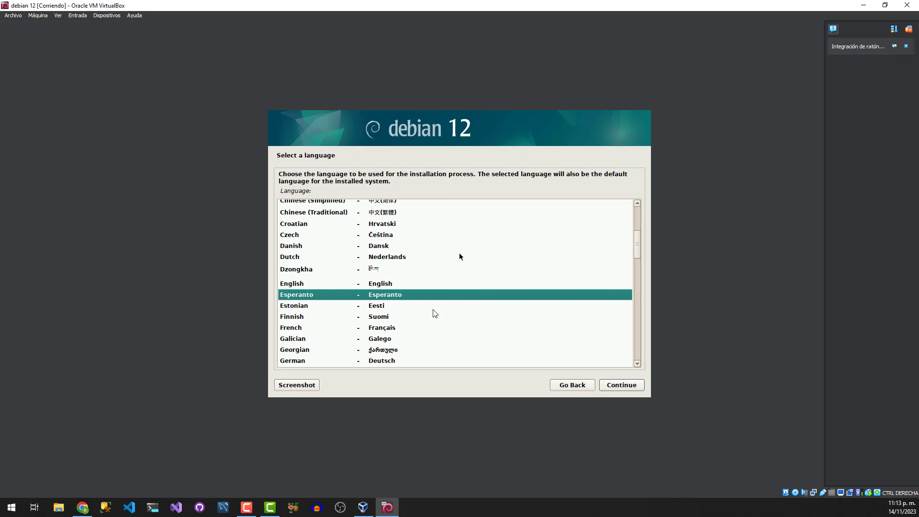
key("Down")
key("Down")
key("Down")
key("Down")
key("Down")
key("Down")
key("Down")
key("Down")
key("Down")
key("Down")
key("Down")
key("Down")
key("Down")
key("Down")
key("Down")
key("Down")
key("Down")
key("Down")
key("Down")
key("Down")
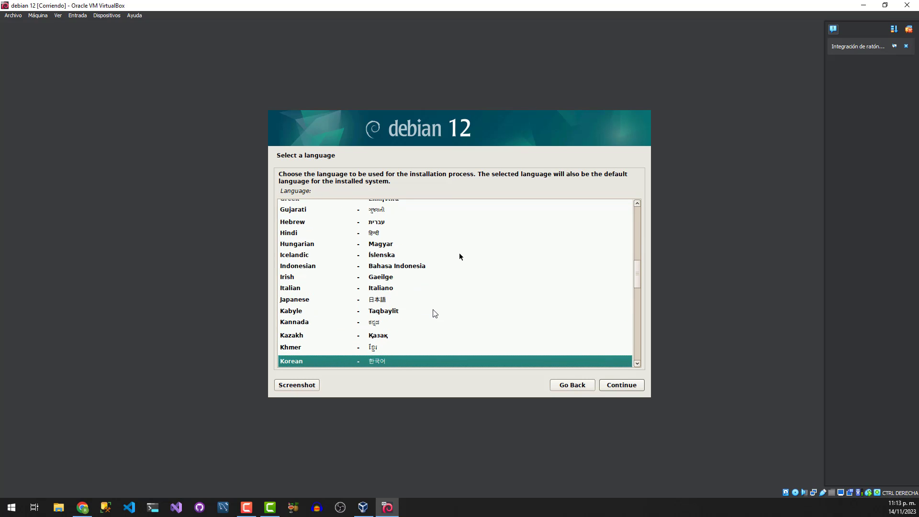
key("Down")
key("Down")
key("Down")
key("Down")
key("Down")
key("Down")
key("Down")
key("Down")
key("Down")
key("Down")
key("Down")
key("Down")
key("Down")
key("Down")
key("Down")
key("Down")
key("Down")
key("Down")
key("Up")
key("Up")
key("Up")
key("Up")
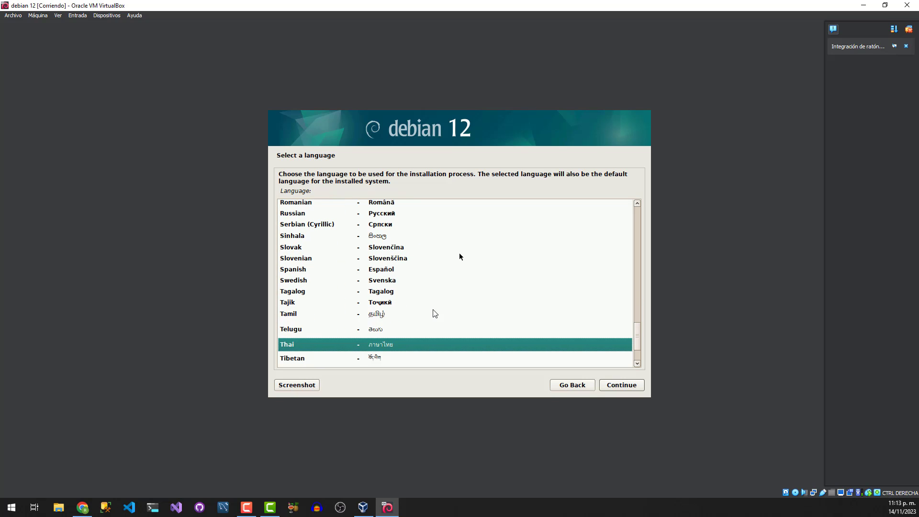
key("Up")
key("Up")
key("Up")
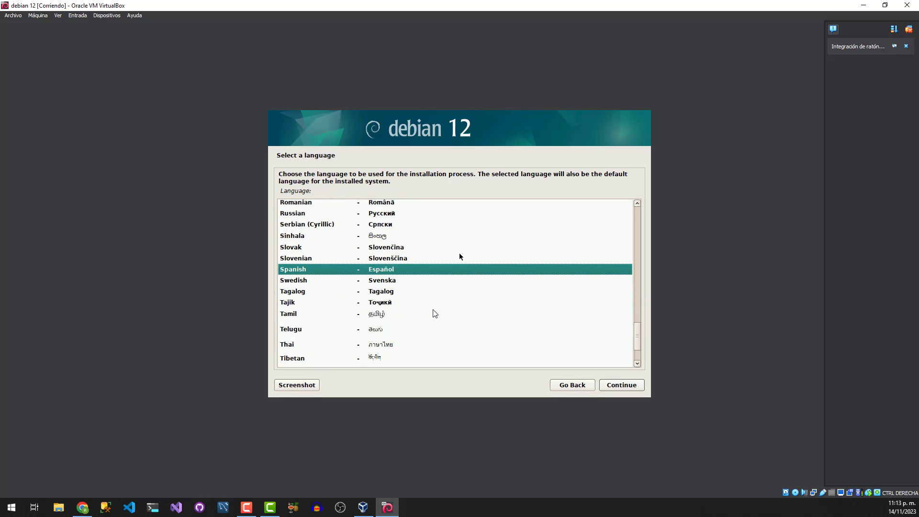
key("Return")
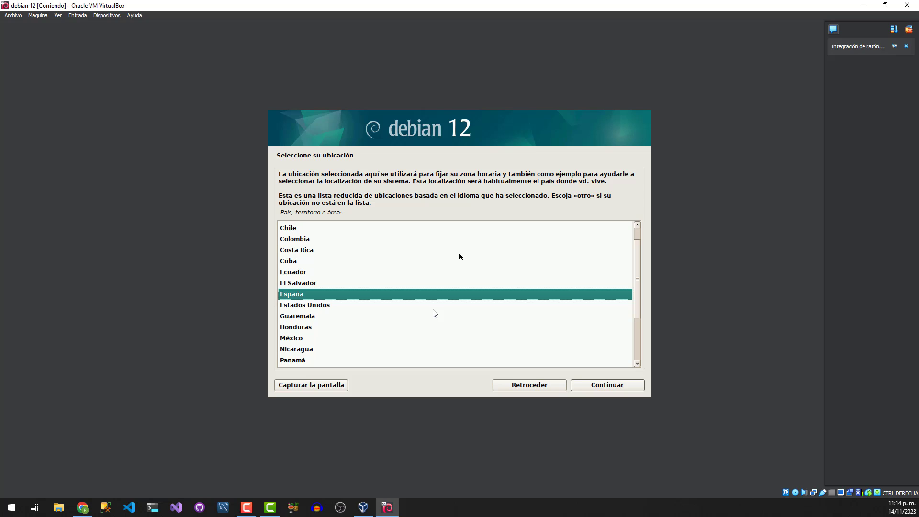
key("Down")
key("Down")
key("Down")
key("Down")
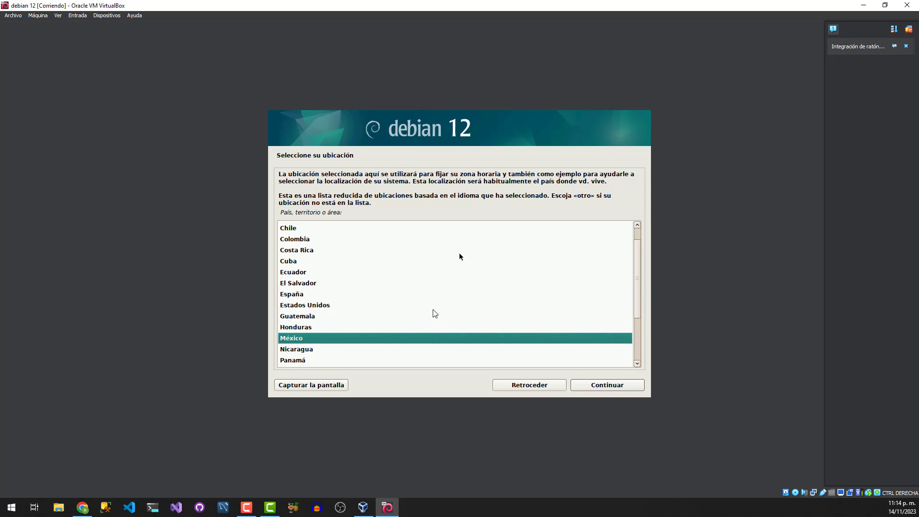
key("Return")
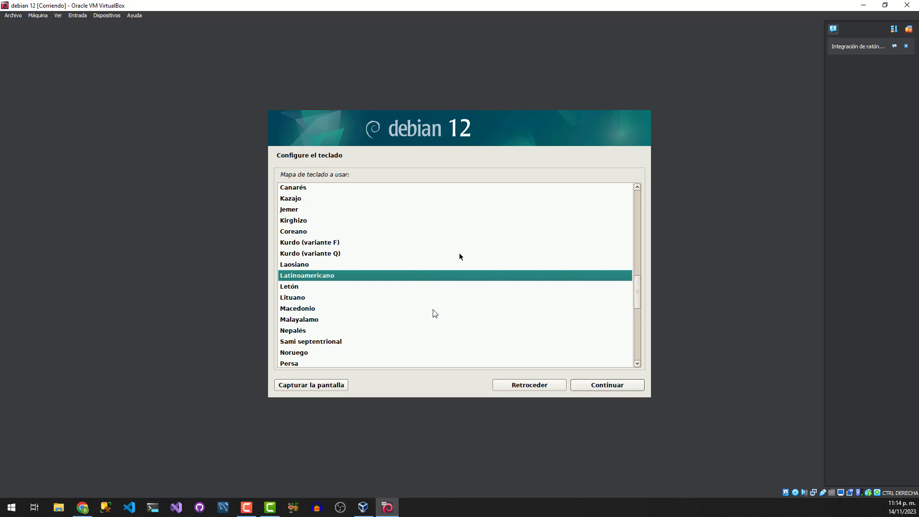
key("Return")
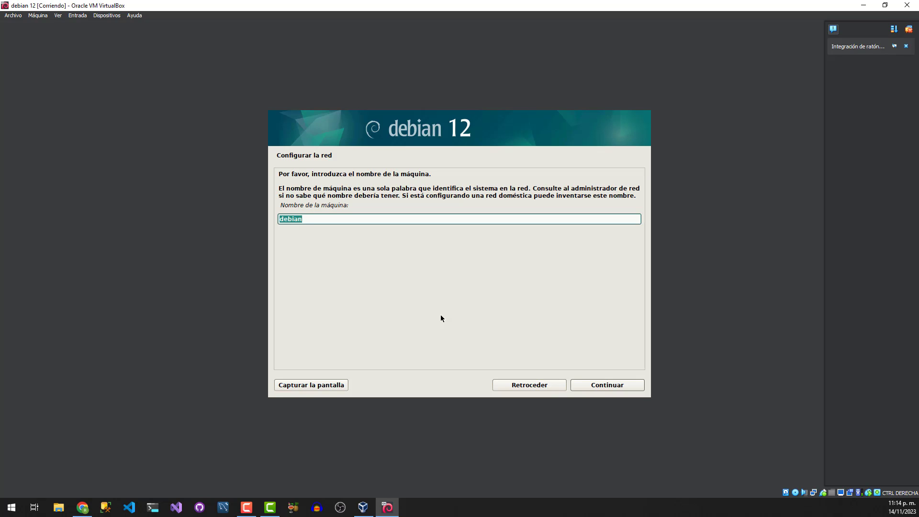
Accept hostname 'debian' and continue with a blank domain name.
left_click(609, 385)
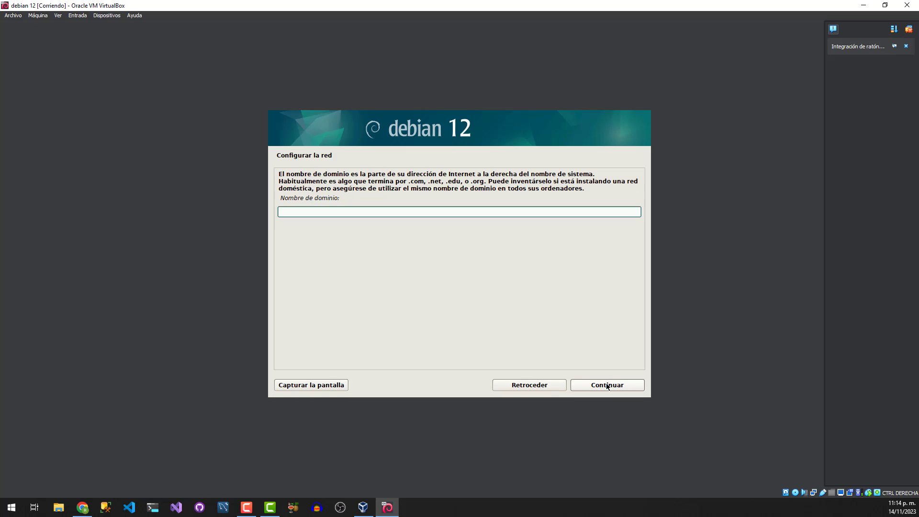
left_click(607, 385)
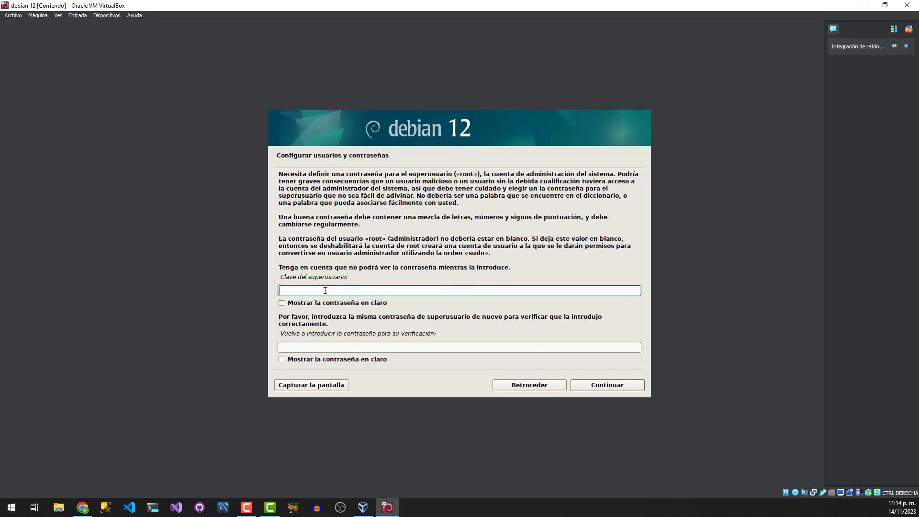
Type and confirm the root password.
type("********")
key("Tab")
key("Tab")
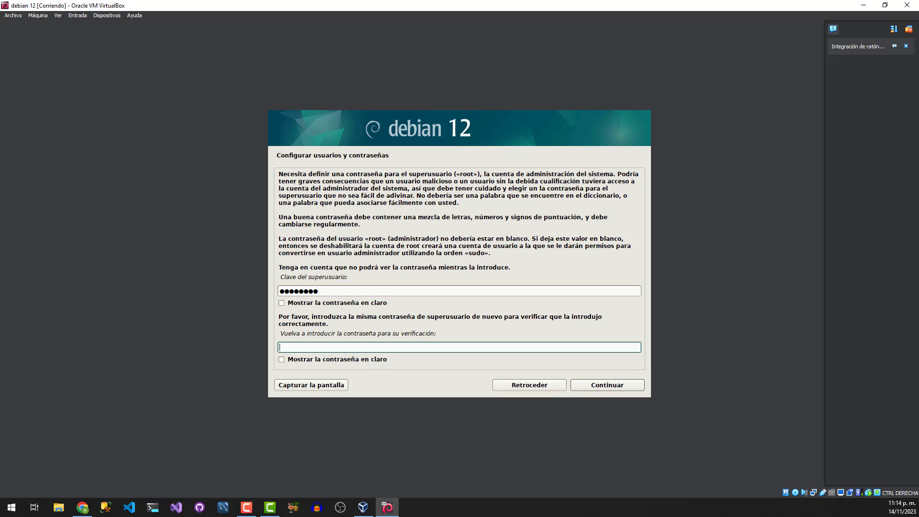
type("********")
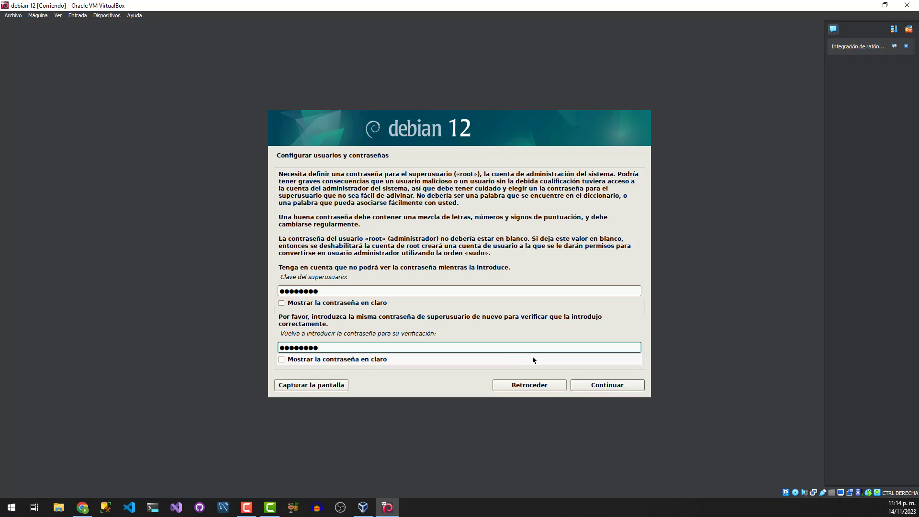
left_click(599, 386)
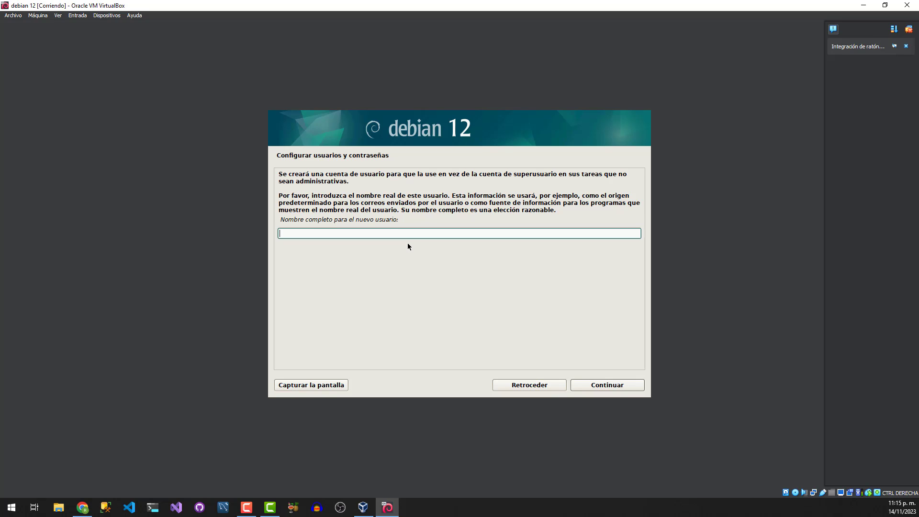
Create the user account with full name 'facultad', the suggested username, and a confirmed password.
type("facultad")
left_click(605, 385)
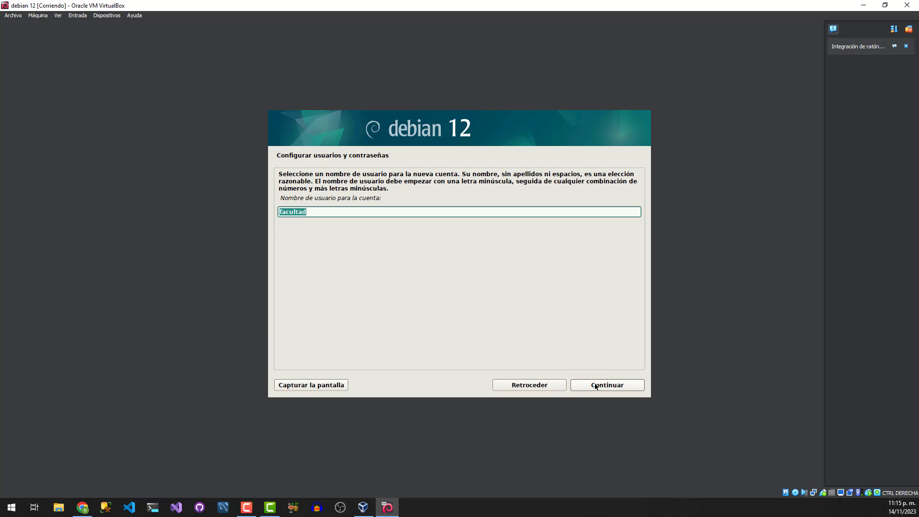
left_click(596, 386)
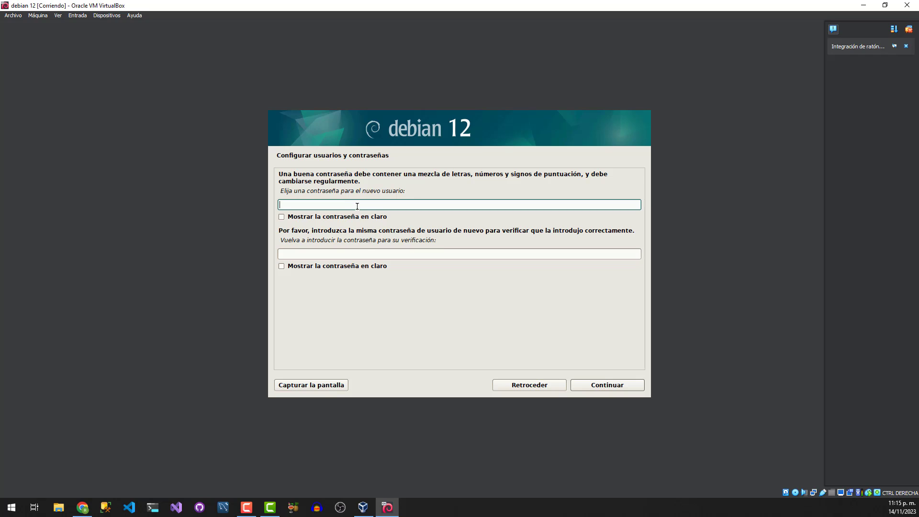
type("********")
key("Tab")
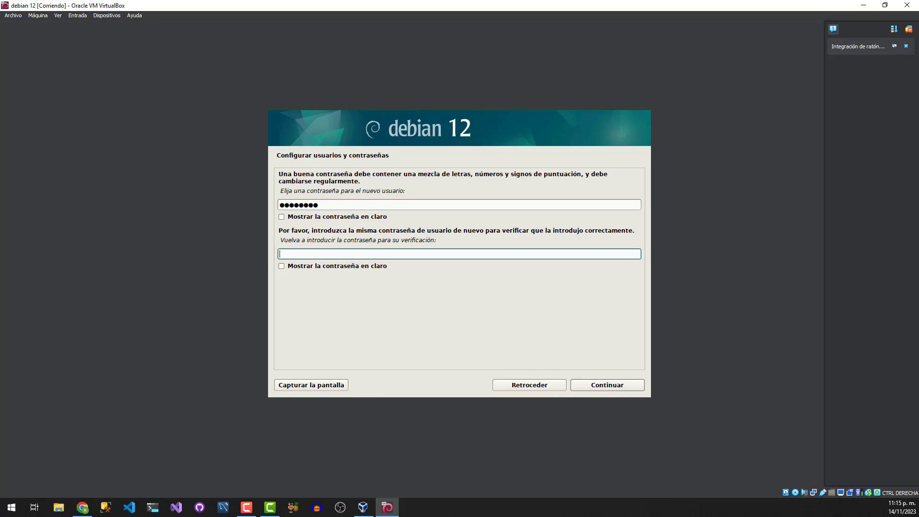
type("********")
left_click(602, 386)
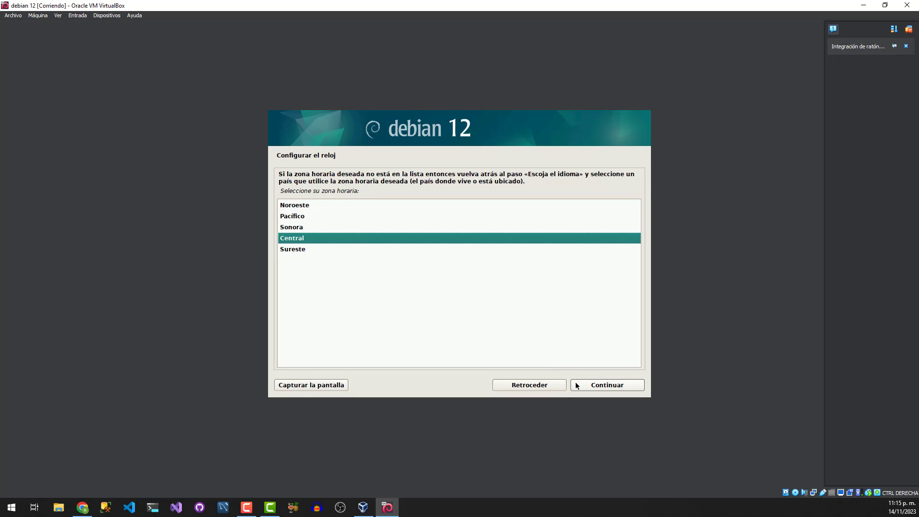
Accept the Central time zone and choose guided partitioning of the whole virtual disk.
left_click(602, 390)
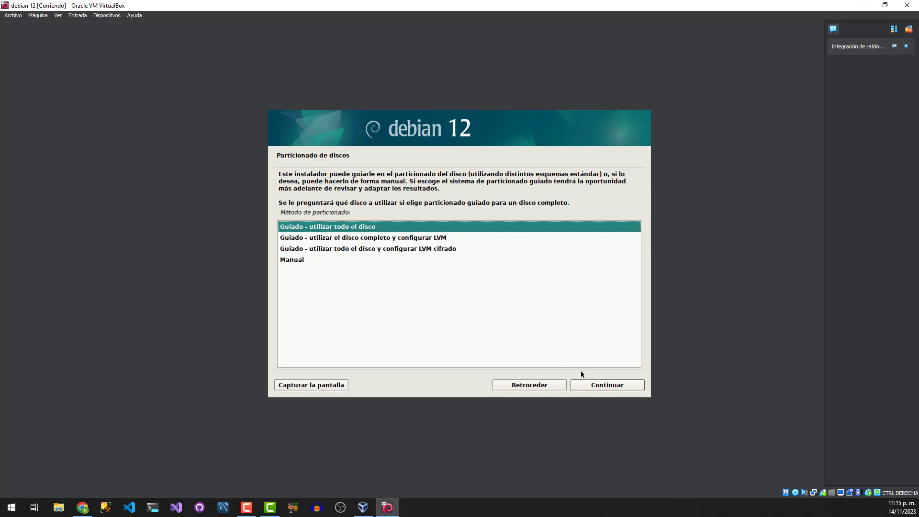
left_click(598, 387)
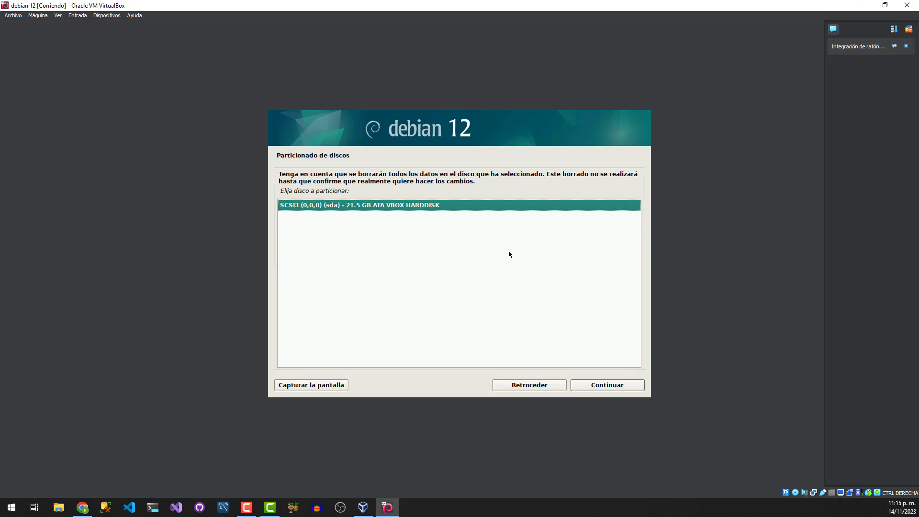
left_click(596, 384)
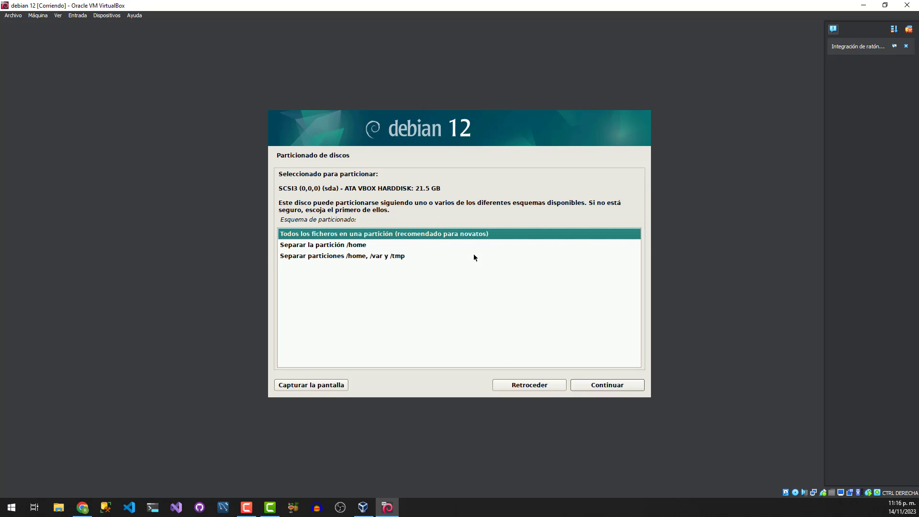
Keep all files in one partition and write the changes to disk.
left_click(602, 387)
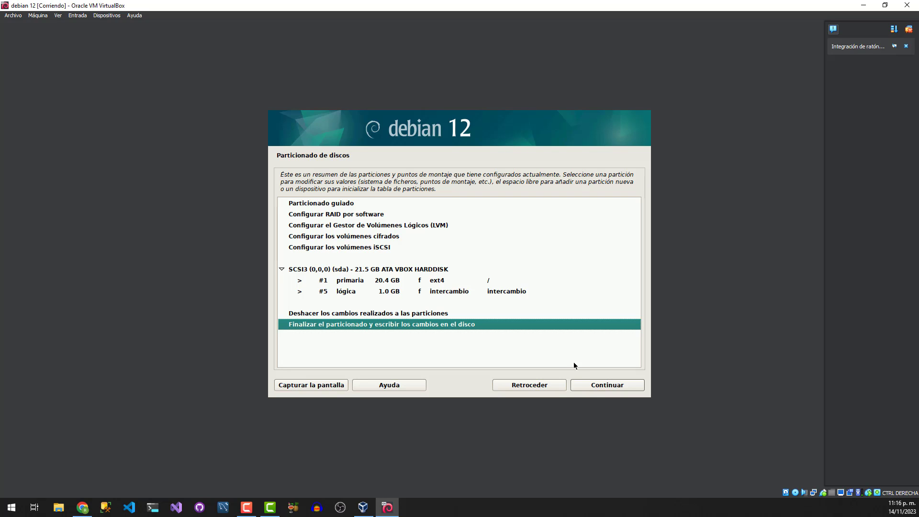
left_click(593, 389)
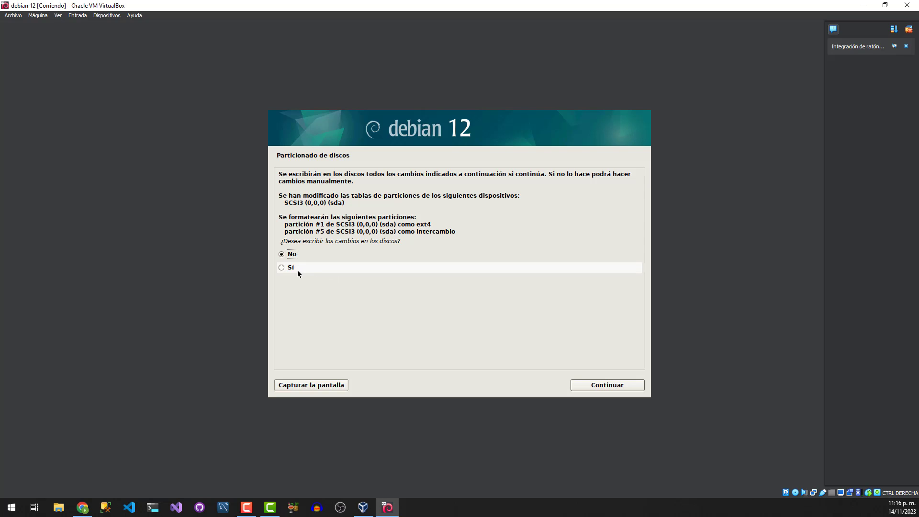
left_click(298, 271)
left_click(604, 389)
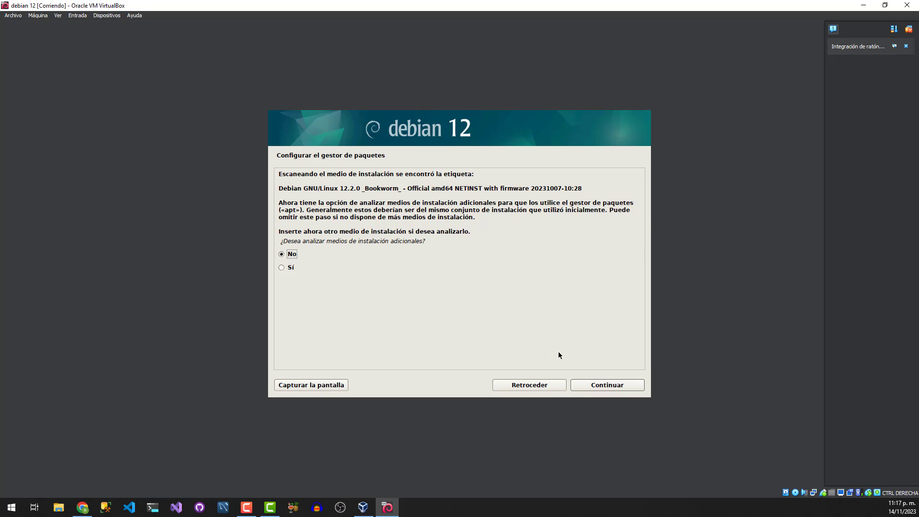
Skip extra media, use the Alemania deb.debian.org mirror without proxy, decline popularity-contest, and install GNOME.
left_click(597, 388)
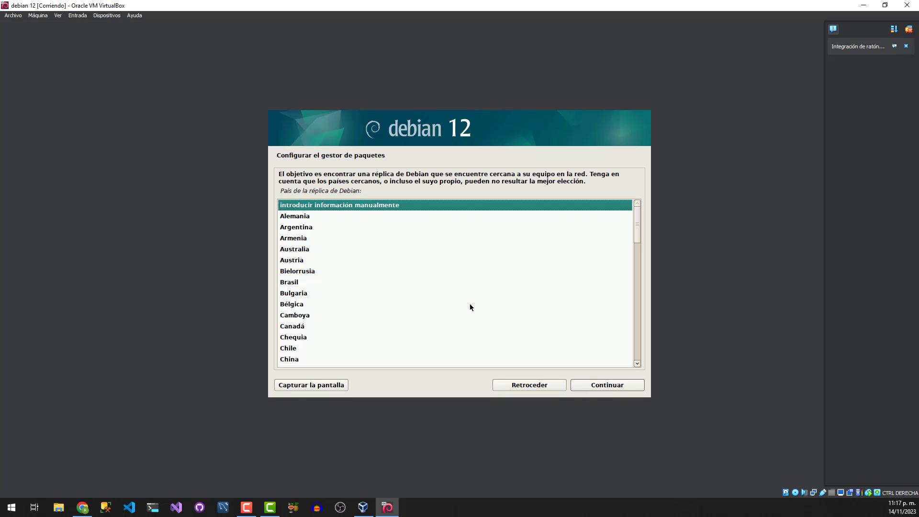
left_click(298, 218)
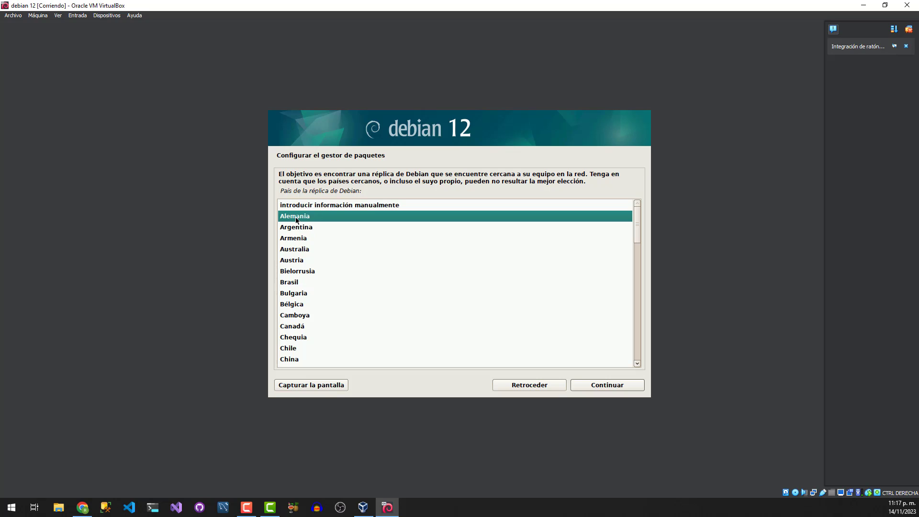
left_click(587, 386)
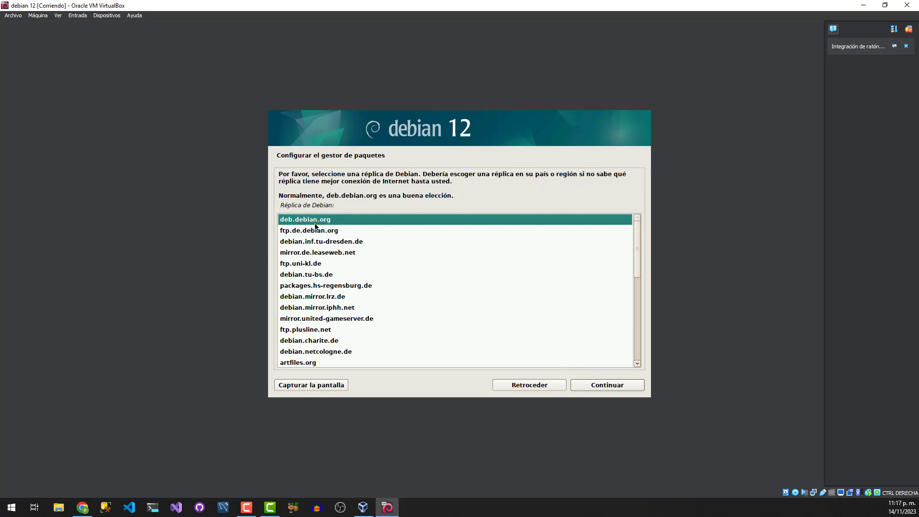
left_click(599, 386)
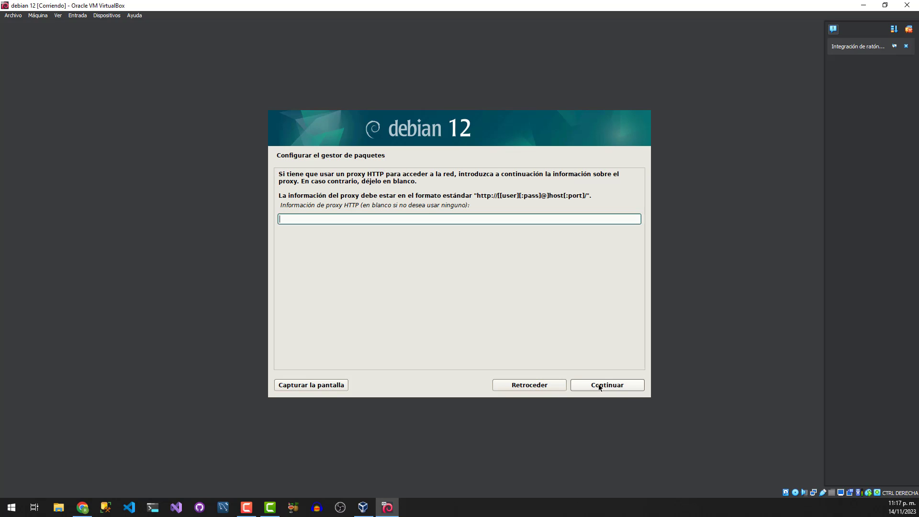
left_click(598, 386)
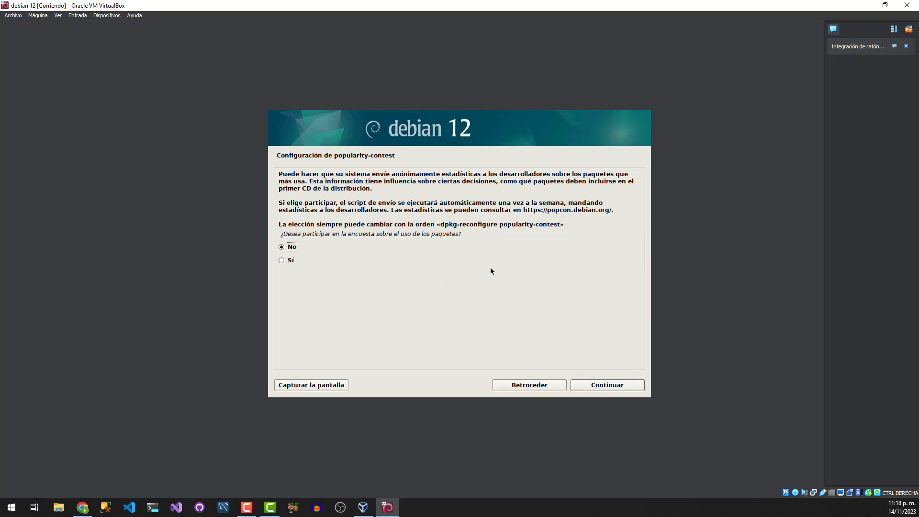
left_click(604, 387)
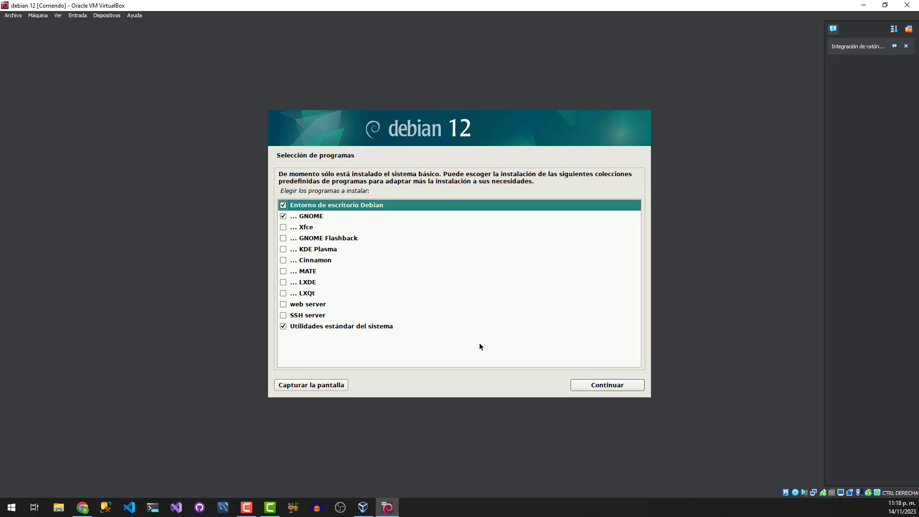
left_click(595, 384)
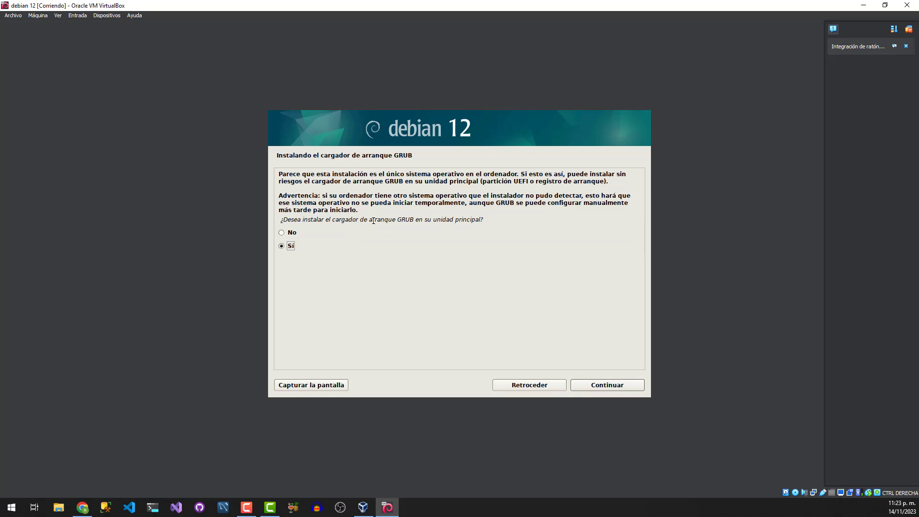
Install GRUB onto /dev/sda and complete the installation so the VM reboots.
left_click(604, 384)
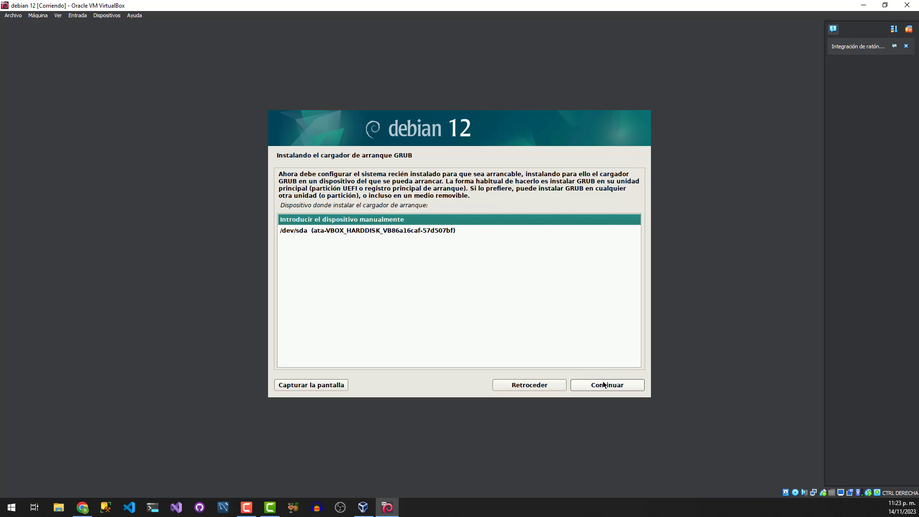
left_click(410, 233)
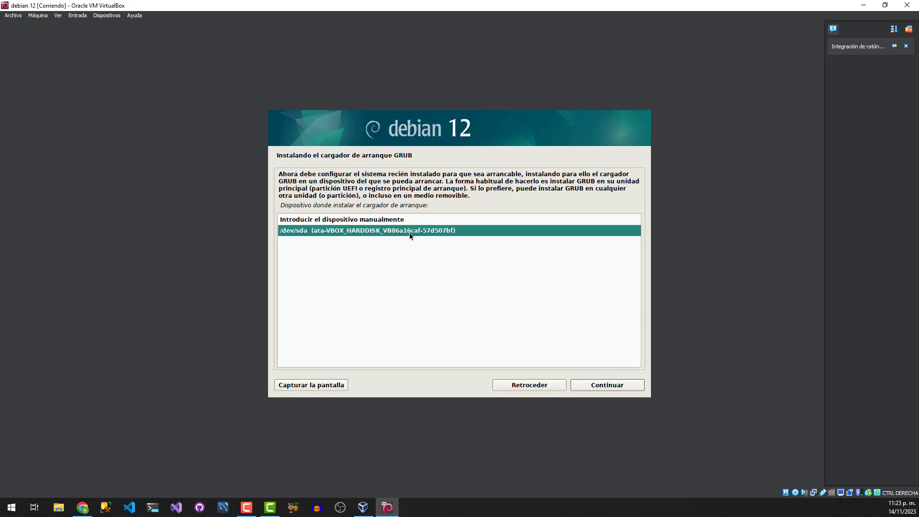
left_click(603, 386)
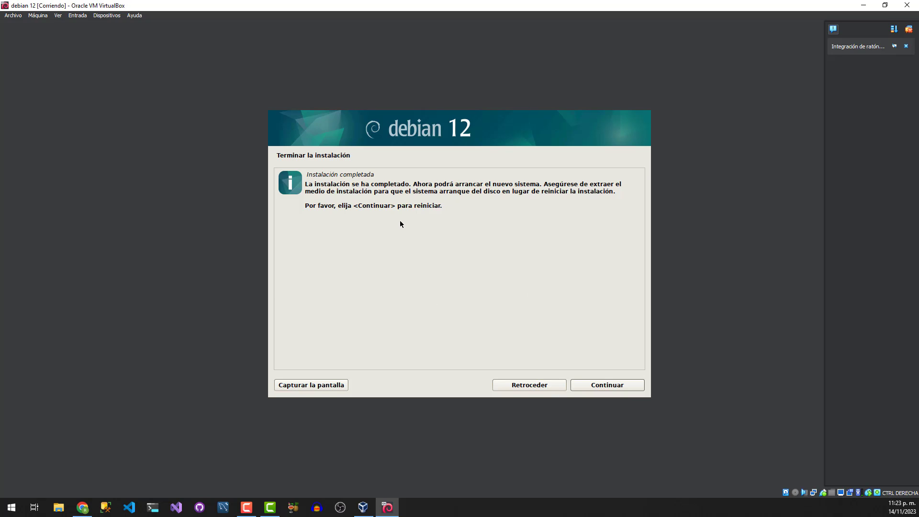
left_click(608, 386)
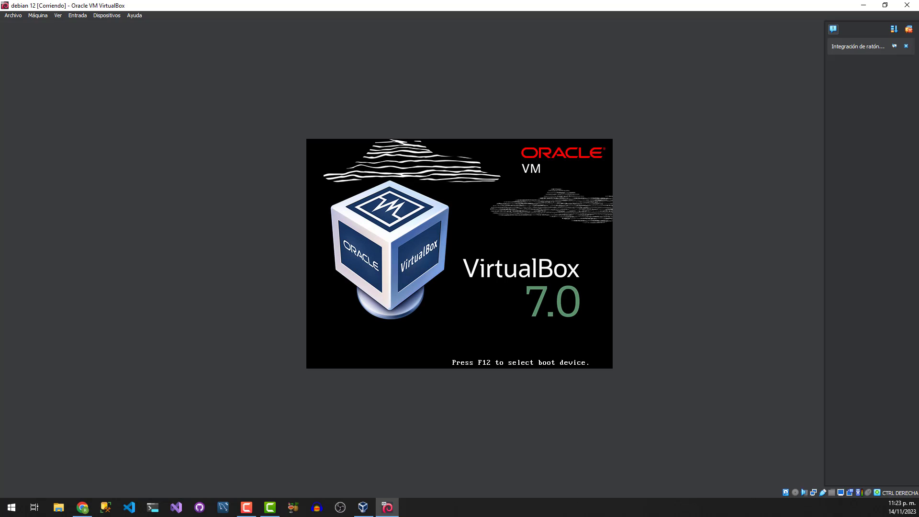
Capture the mouse into the VM and log in to the user account with its password.
left_click(375, 185)
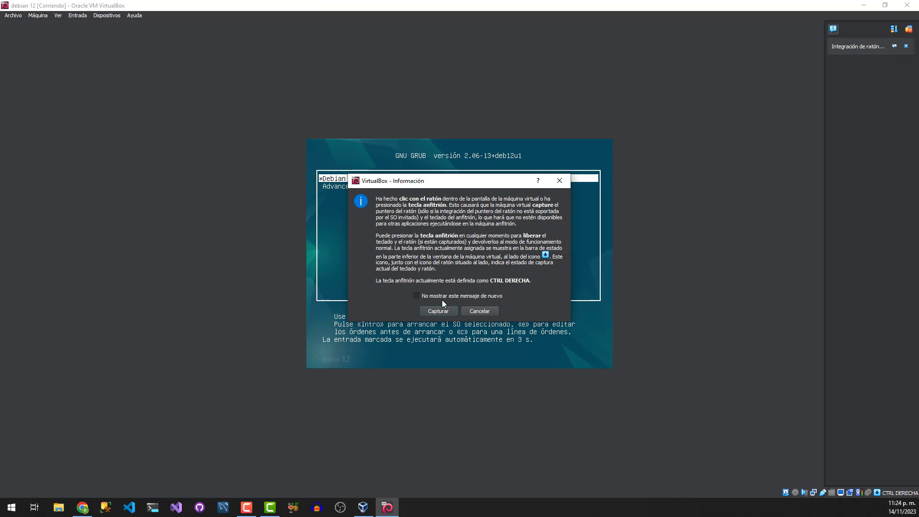
left_click(438, 311)
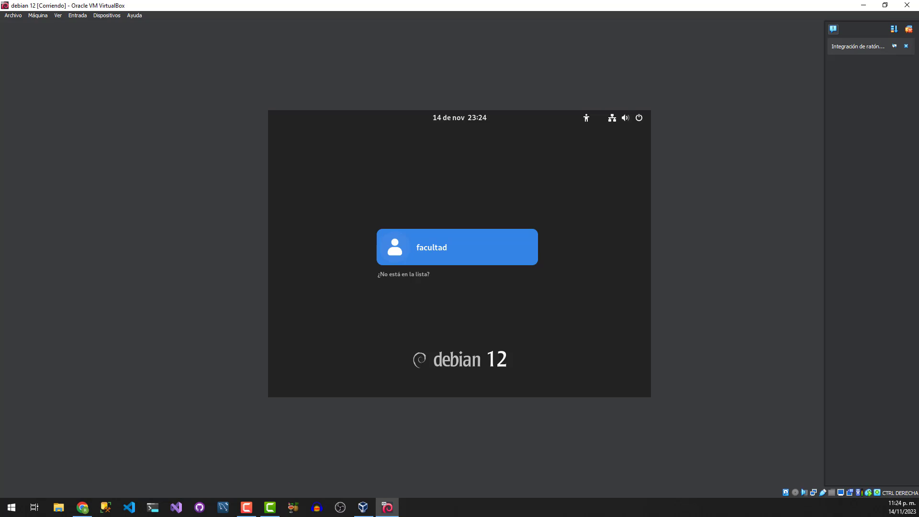
left_click(426, 253)
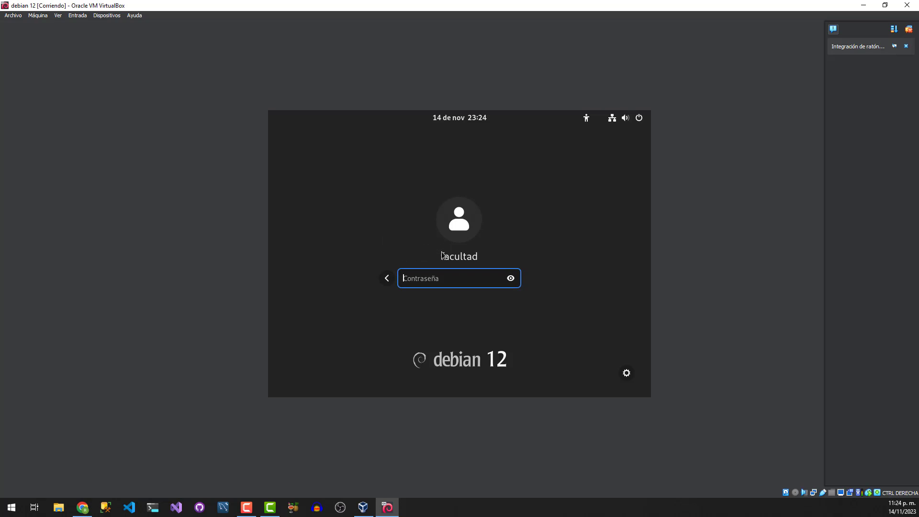
type("facultad")
key("Return")
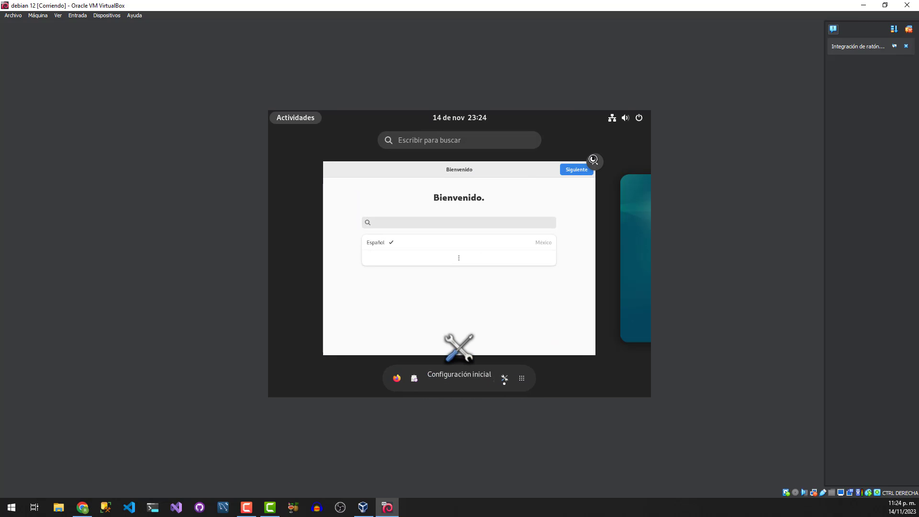
Close the Bienvenido window and launch Terminal by searching 'term' in Activities.
left_click(593, 159)
left_click(421, 217)
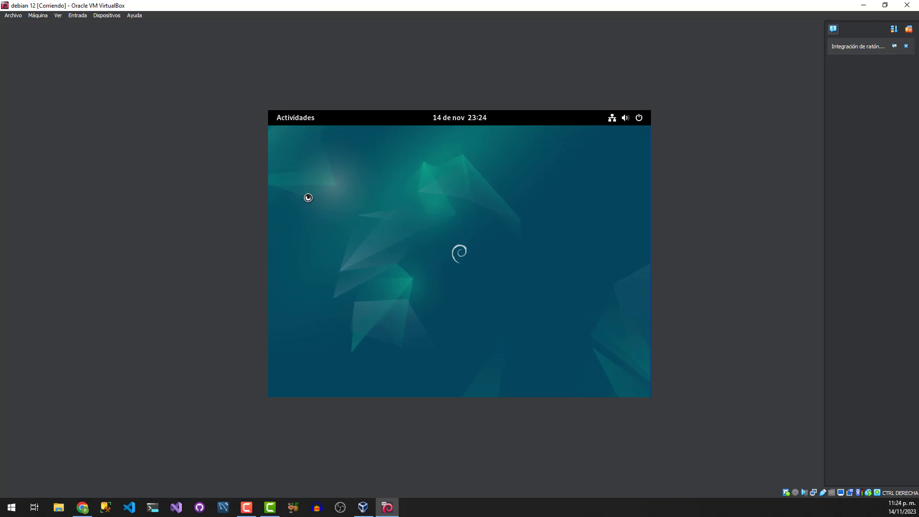
left_click(293, 118)
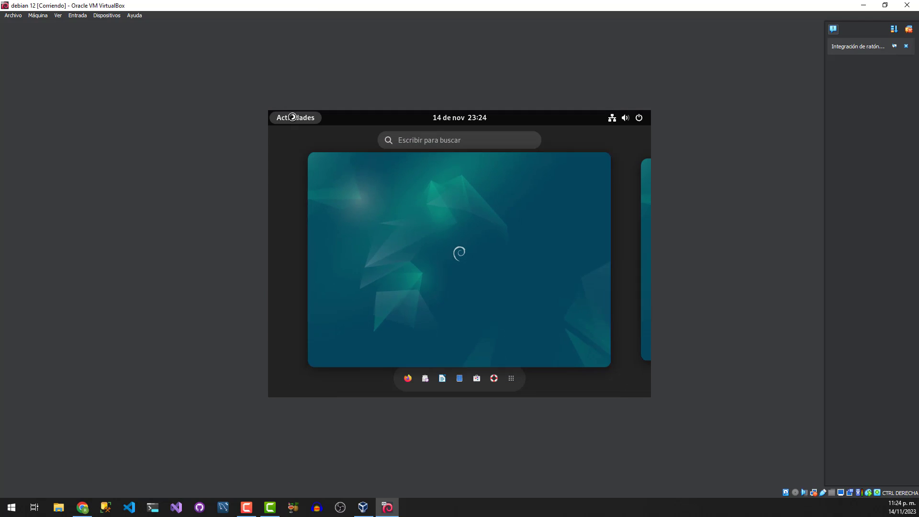
type("termi")
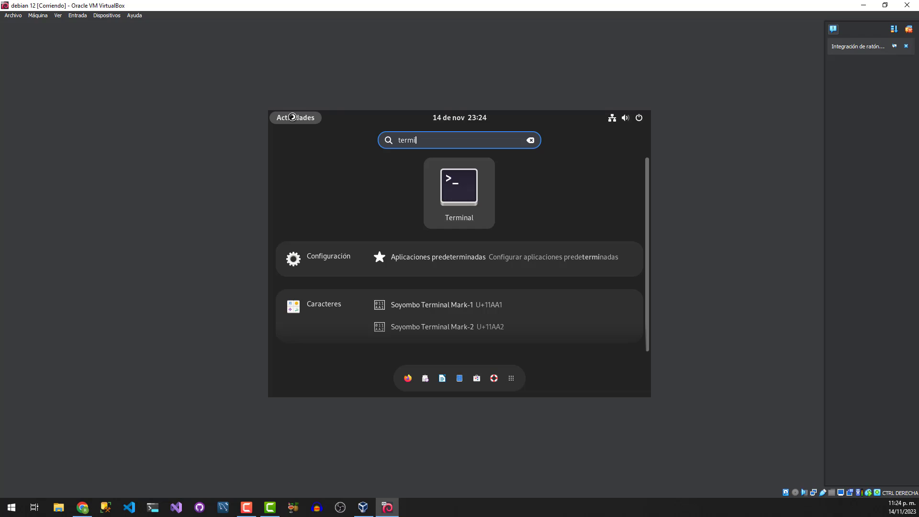
key("Return")
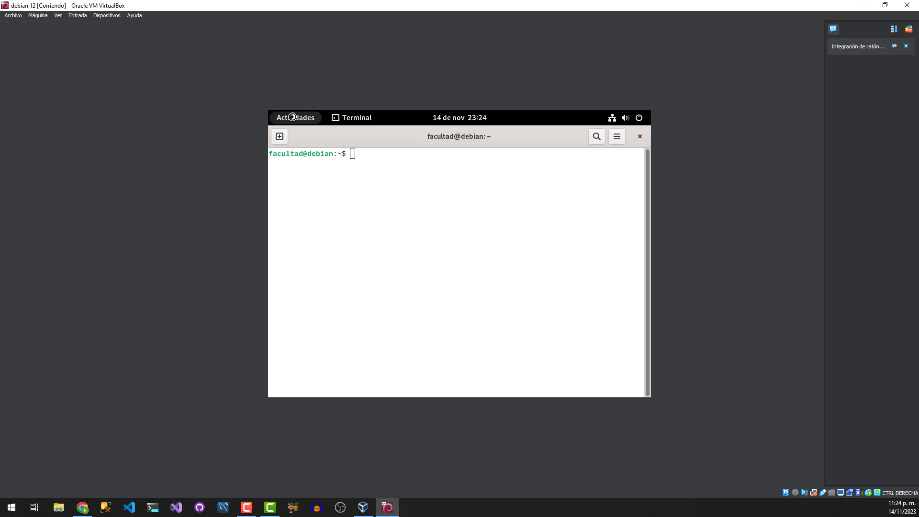
Enlarge the terminal text and switch to root with su.
type("su")
key("BackSpace")
key("BackSpace")
key("ctrl+plus")
key("ctrl+plus")
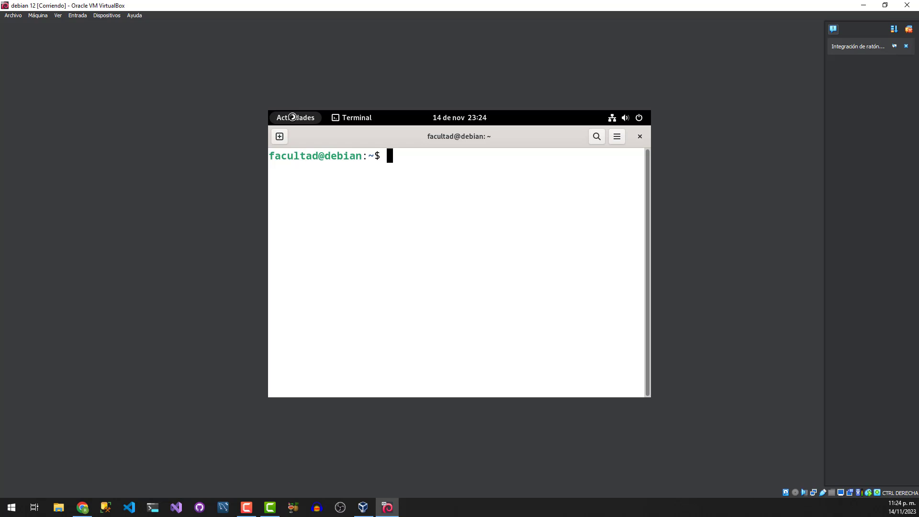
type("su")
key("Return")
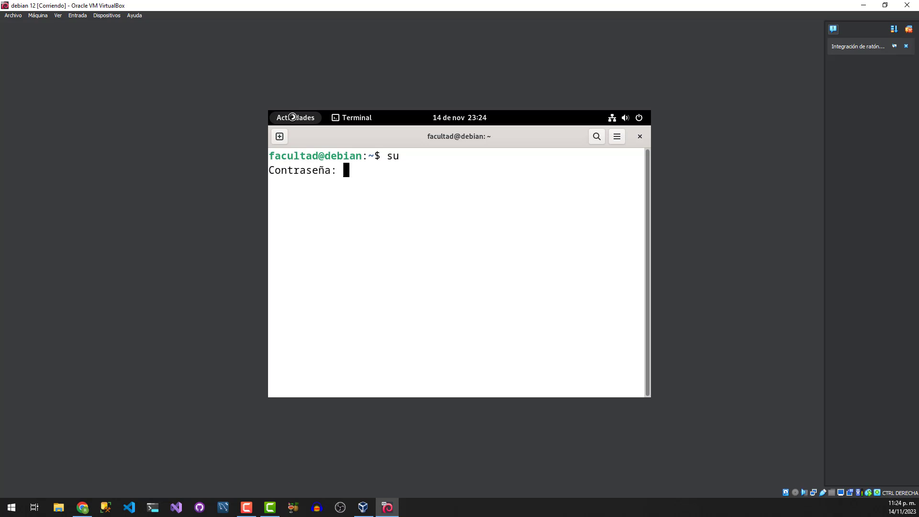
key("Return")
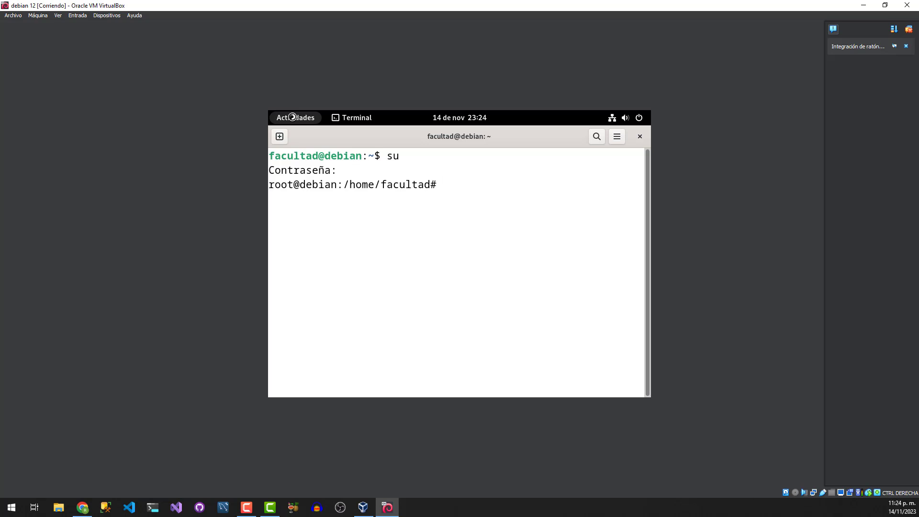
Clear the screen and change into /etc/, preparing the nano sudoers command.
key("ctrl+l")
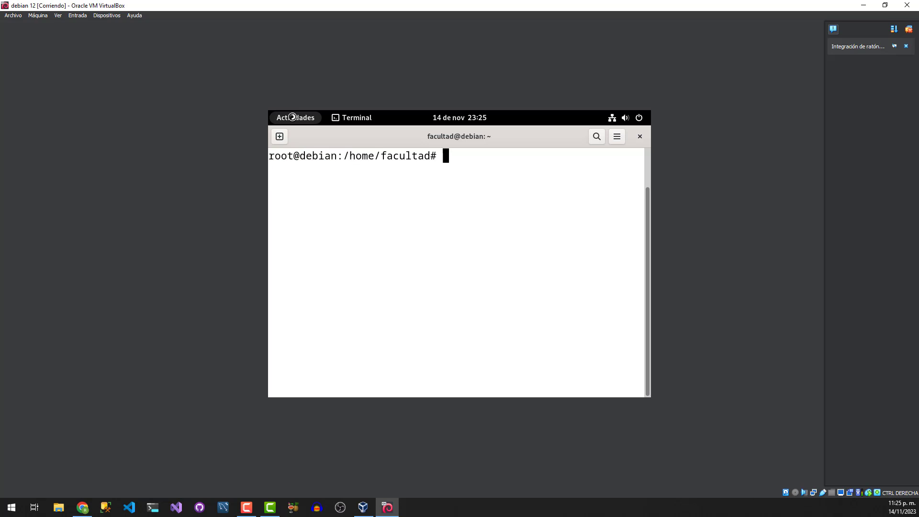
type("cd /etc/")
key("Return")
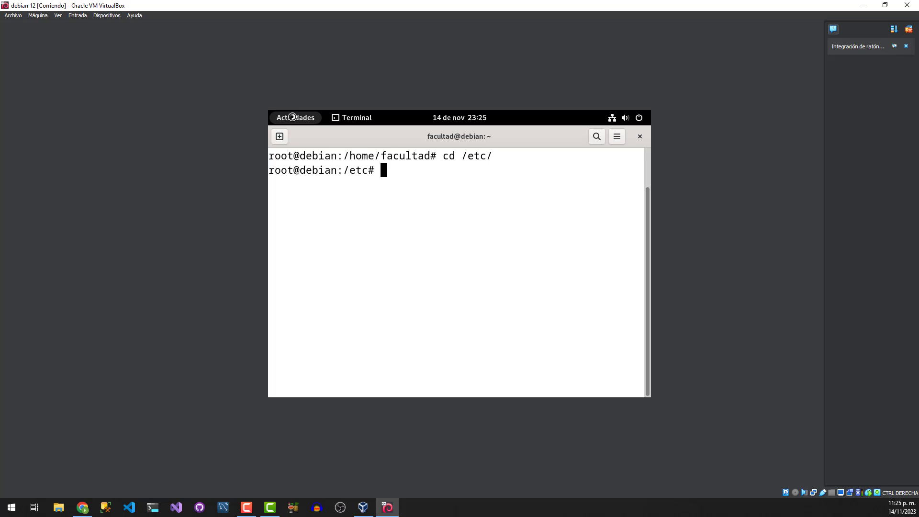
type("nano sudoers")
Add an ALL=(ALL:ALL) ALL rule for the regular user below root's line in sudoers, save, and exit nano.
key("Return")
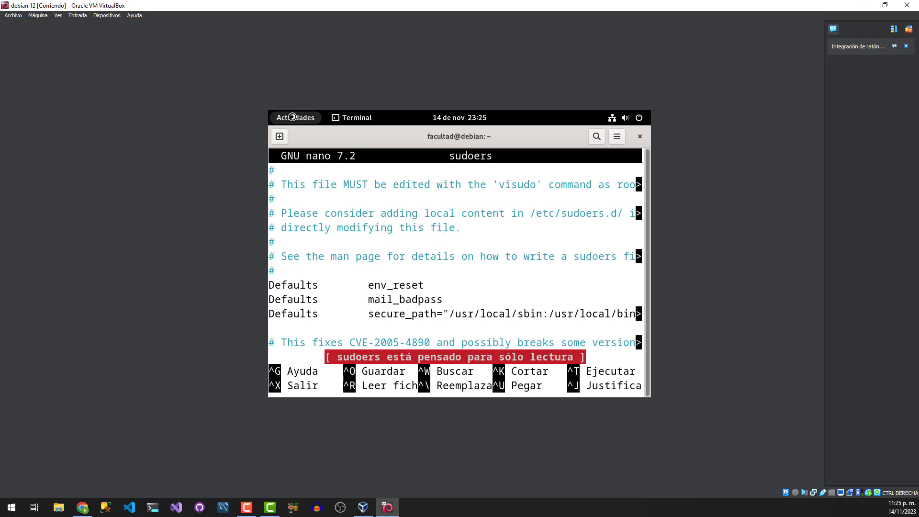
key("Down")
key("Down")
key("Down")
key("Down")
key("Down")
key("Down")
key("Down")
key("Down")
key("Down")
key("Down")
key("Down")
key("Down")
key("Down")
key("Down")
key("Down")
key("Down")
key("Down")
key("Down")
key("Down")
key("Down")
key("Down")
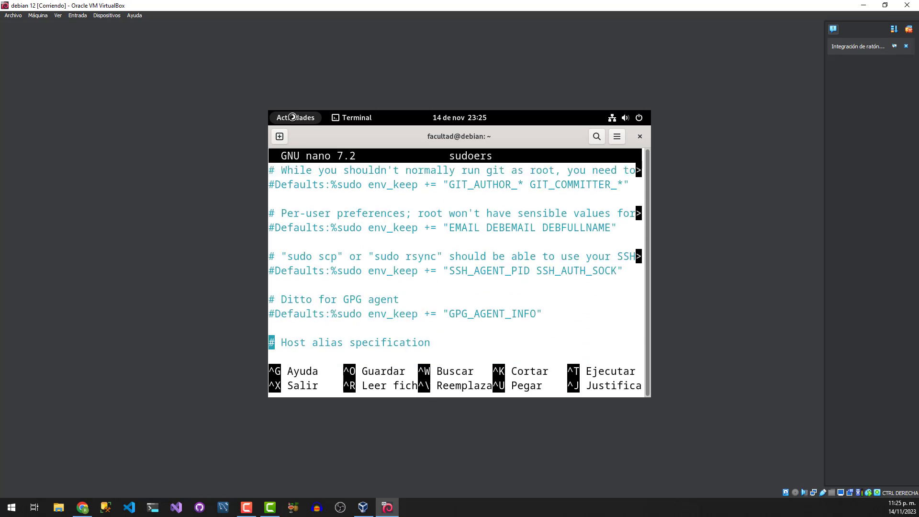
key("Up")
key("Up")
key("Up")
key("Up")
key("Up")
key("Up")
key("Up")
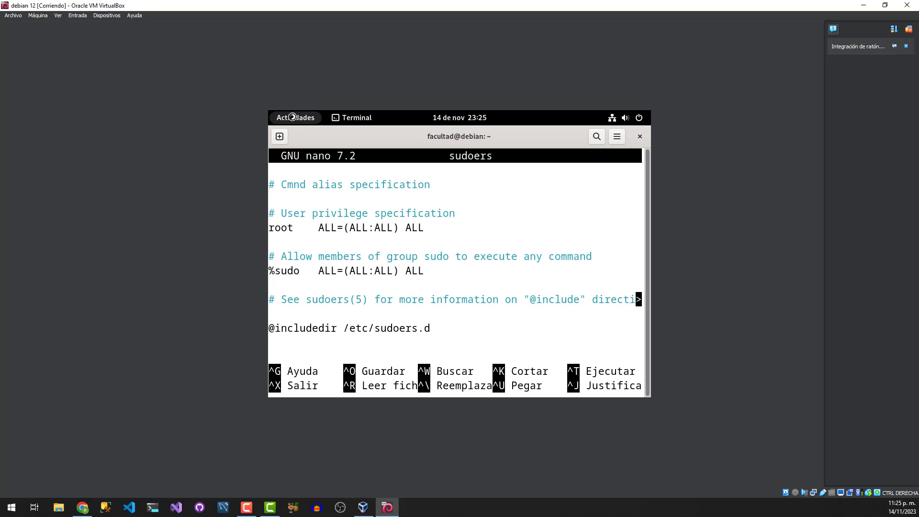
type("facultad ALL=(ALL:AL")
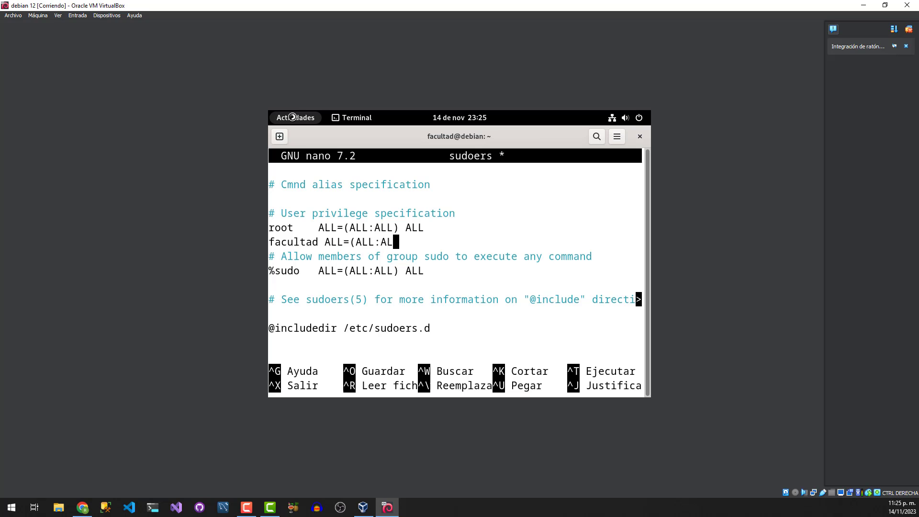
type("L) ALL")
key("ctrl+o")
key("Return")
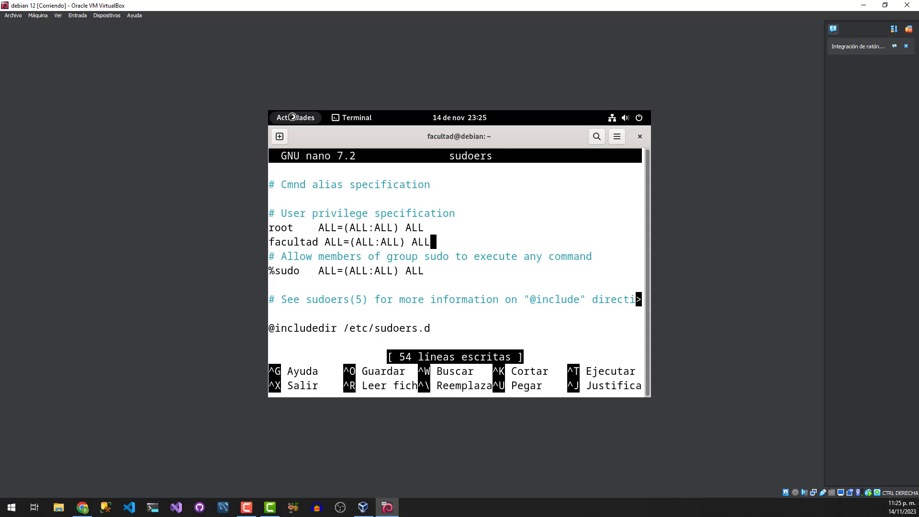
key("ctrl+x")
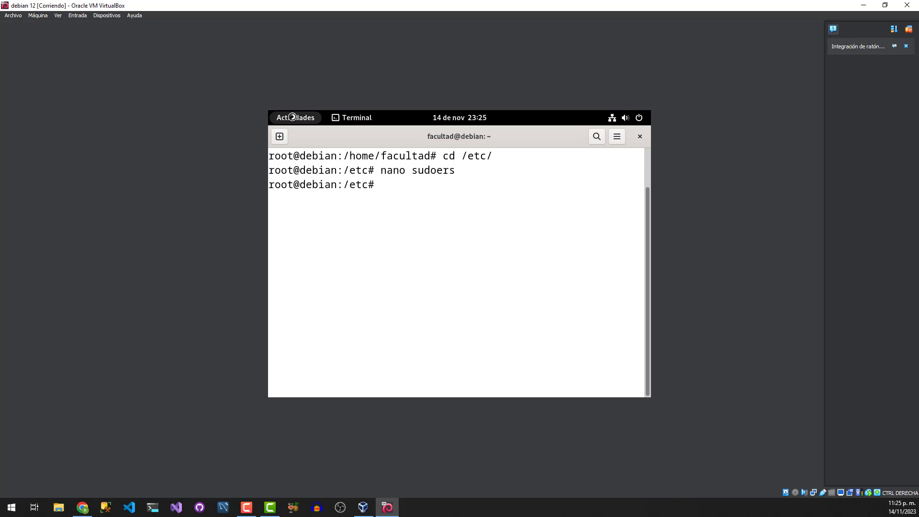
Exit the root shell, clear the screen, and run sudo apt update with the account password.
type("exit")
key("Return")
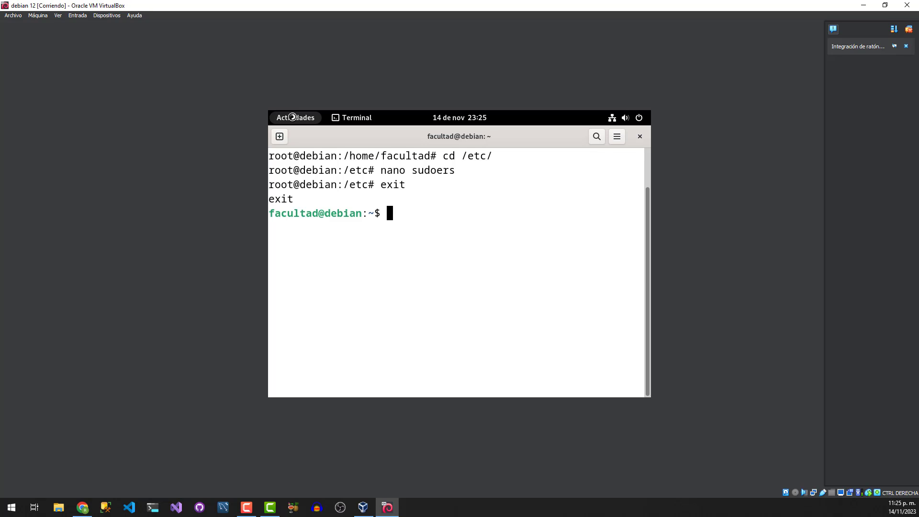
key("ctrl+l")
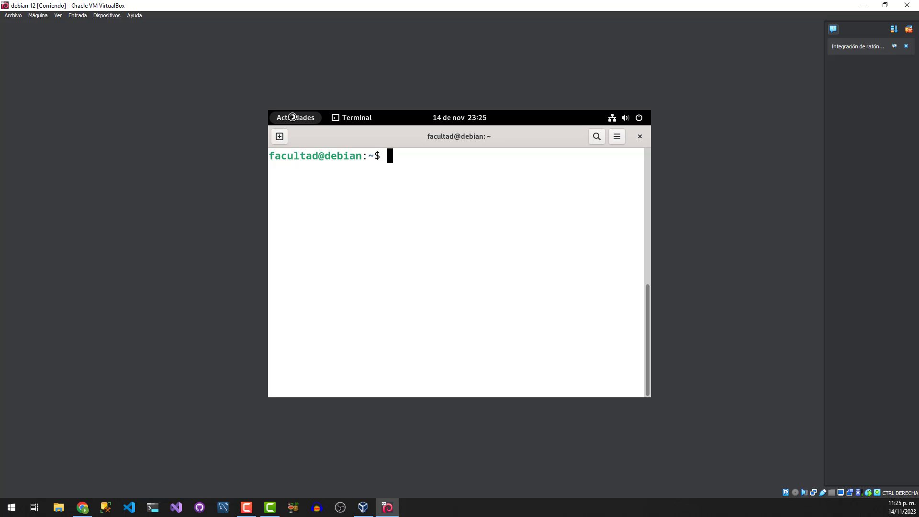
type("sudo apt update")
key("Return")
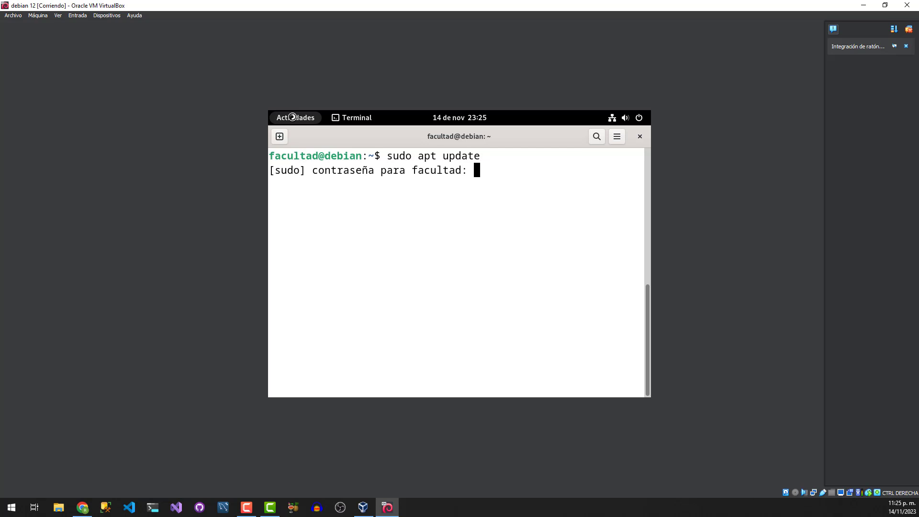
key("Return")
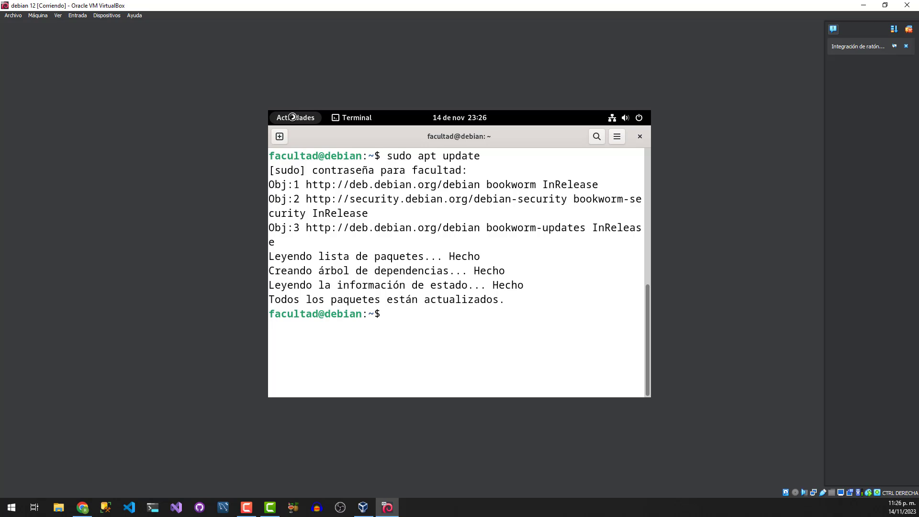
Run sudo apt upgrade on a cleared screen, then clear the terminal again.
key("ctrl+l")
type("sudo")
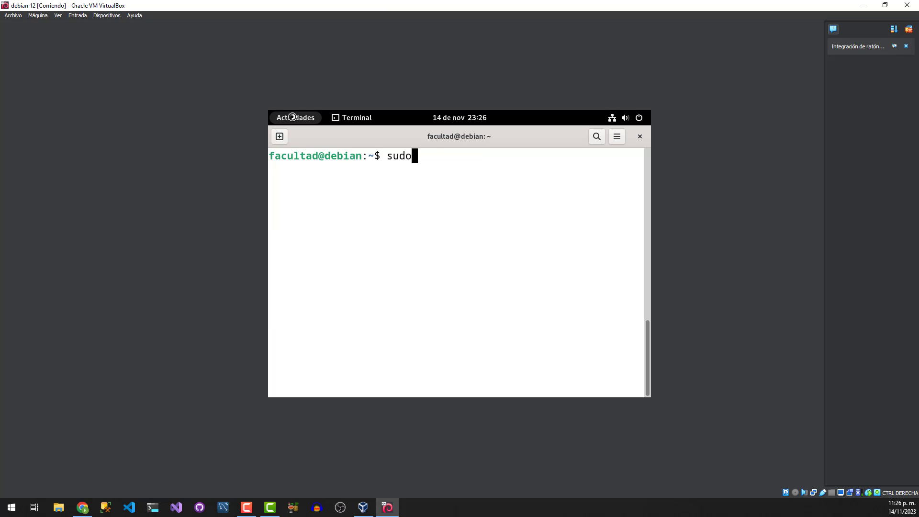
type(" apt upgrade")
key("Return")
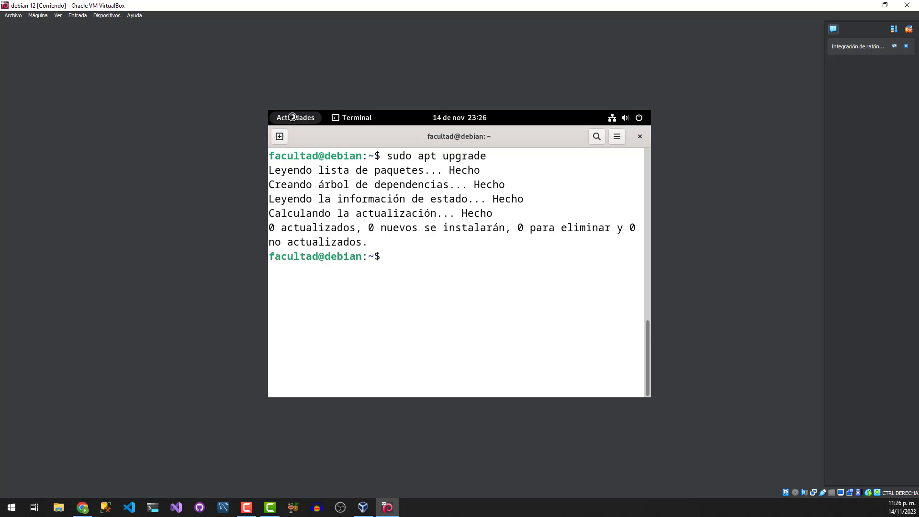
key("ctrl+l")
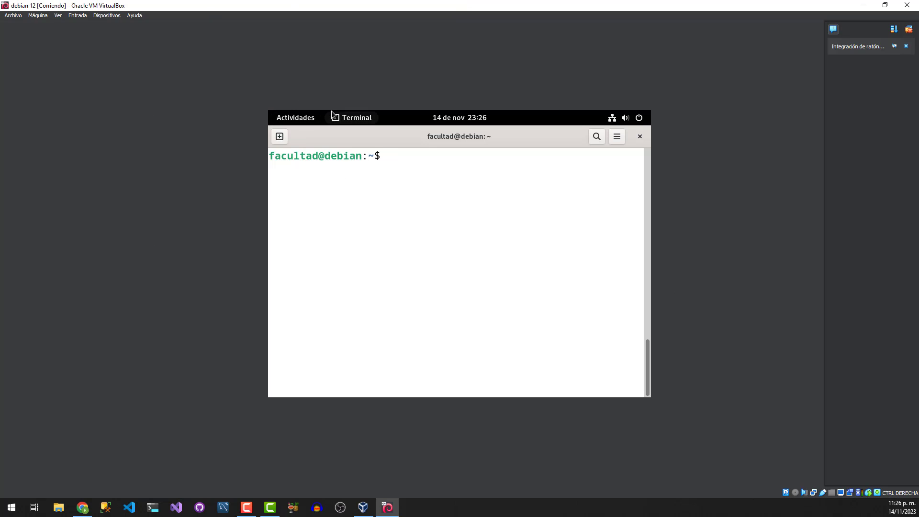
Toggle the VM into full-screen mode and back, then dismiss the mouse integration notification.
left_click(56, 16)
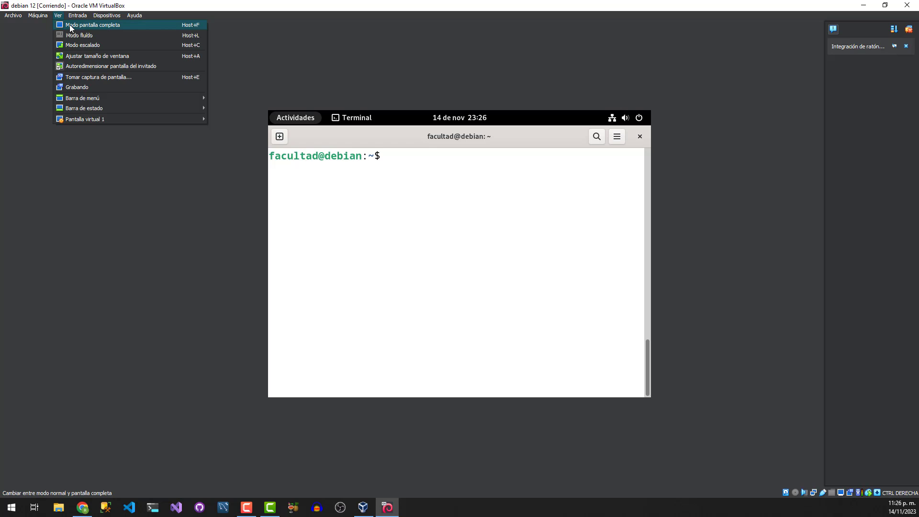
left_click(79, 24)
left_click(437, 295)
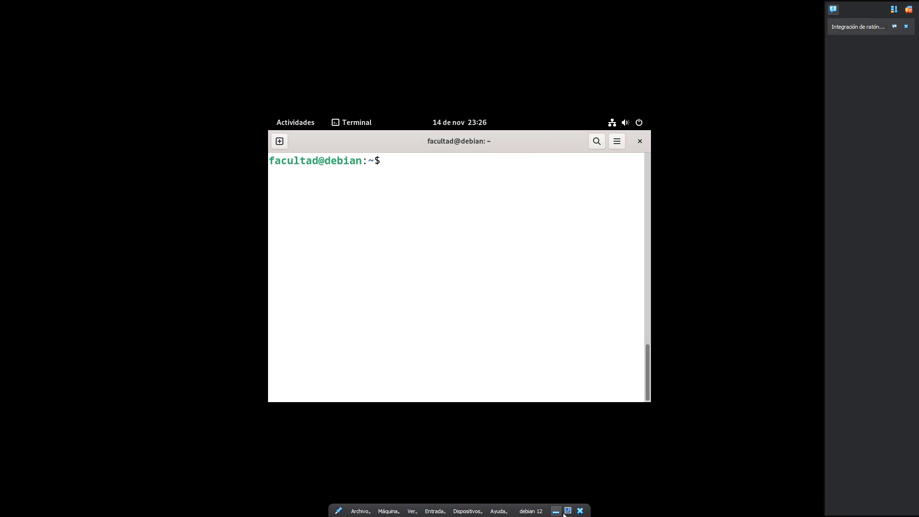
left_click(573, 510)
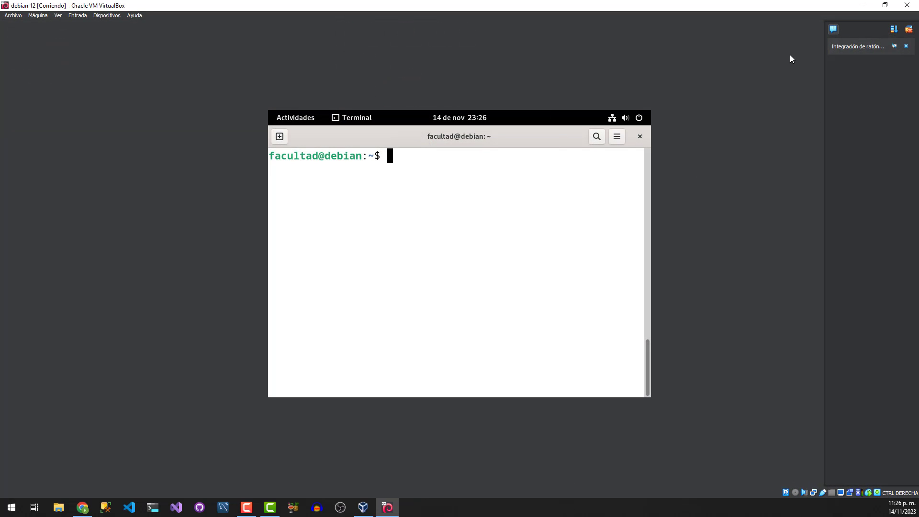
left_click(906, 47)
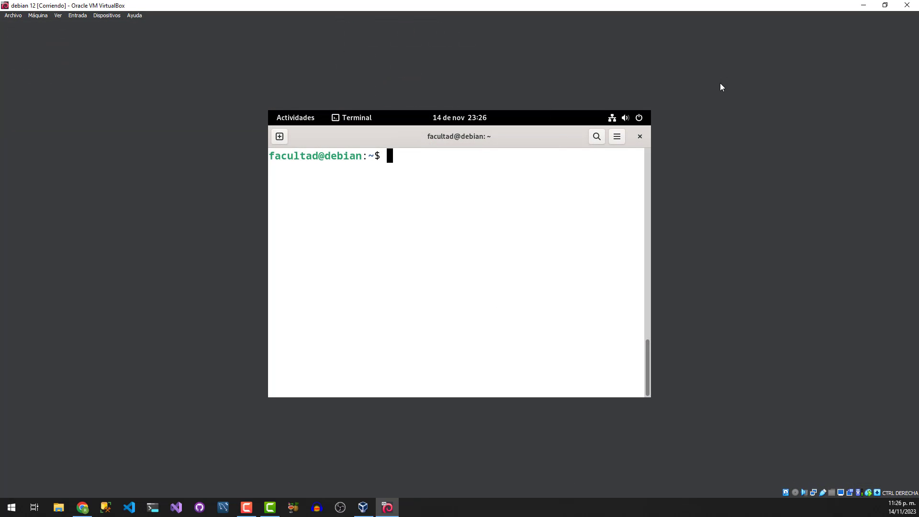
Insert the Guest Additions CD image, close the terminal, and show the Activities overview.
left_click(107, 16)
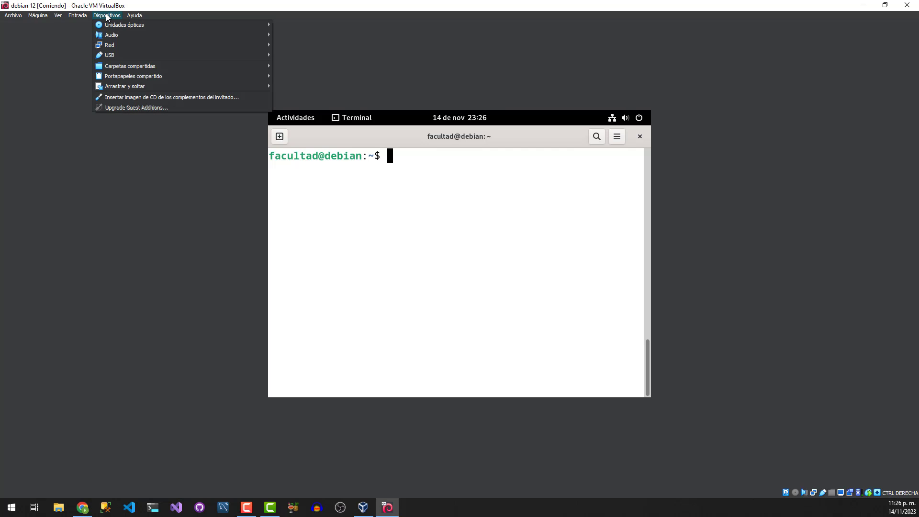
left_click(149, 99)
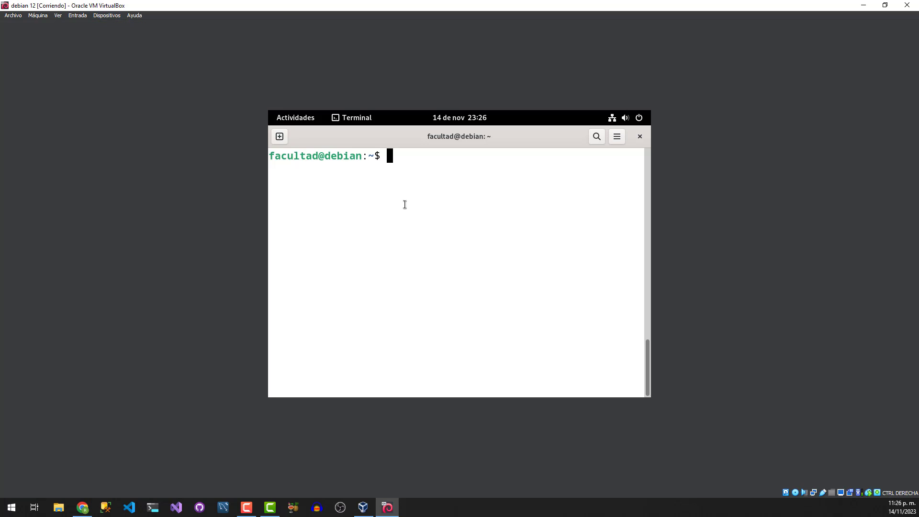
left_click(640, 137)
left_click(296, 119)
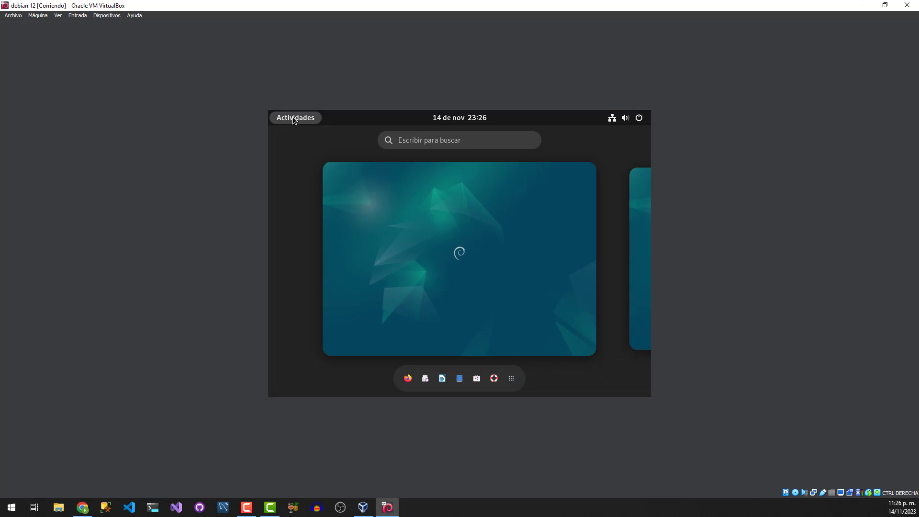
Open the VBox_GAs_7.0.12 disc in Files, cancel its autorun, and open a terminal there.
left_click(460, 382)
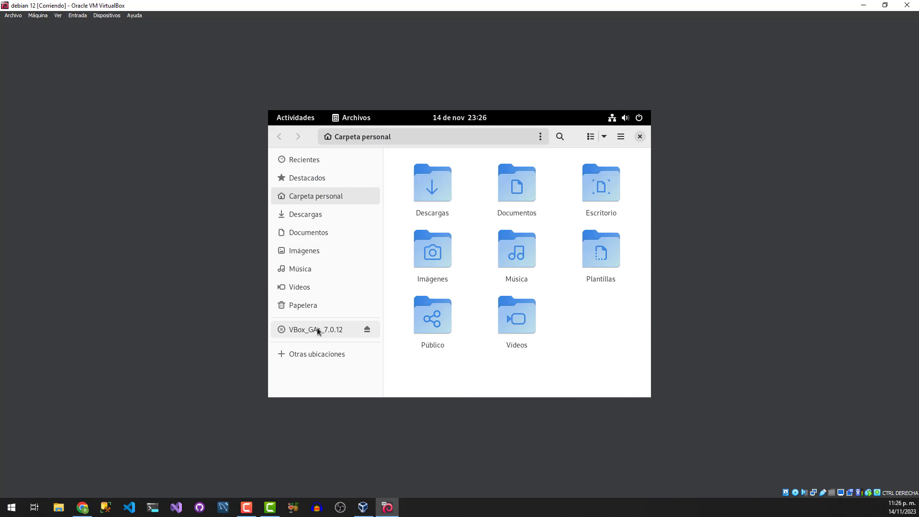
left_click(295, 330)
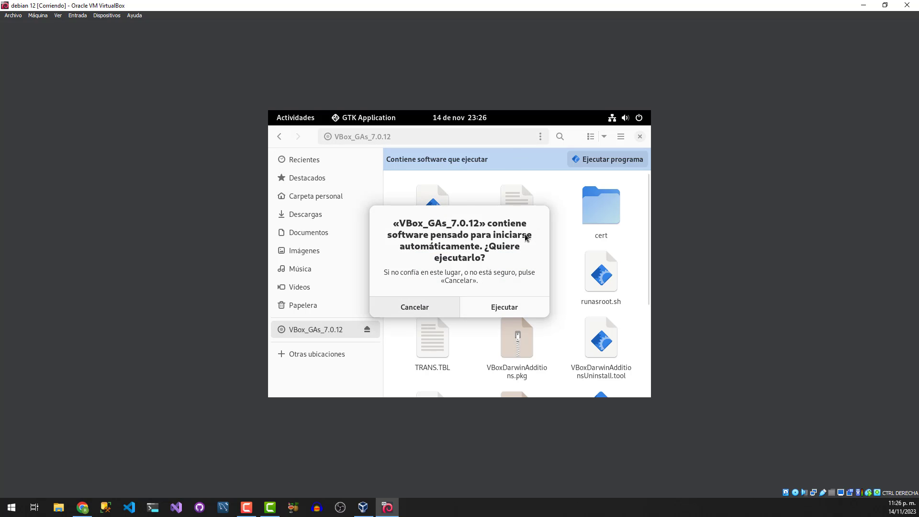
left_click(429, 312)
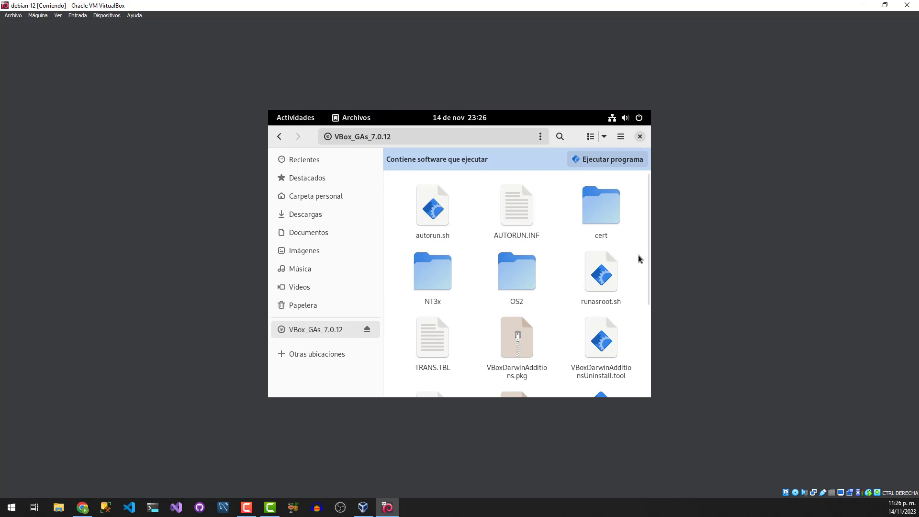
right_click(557, 206)
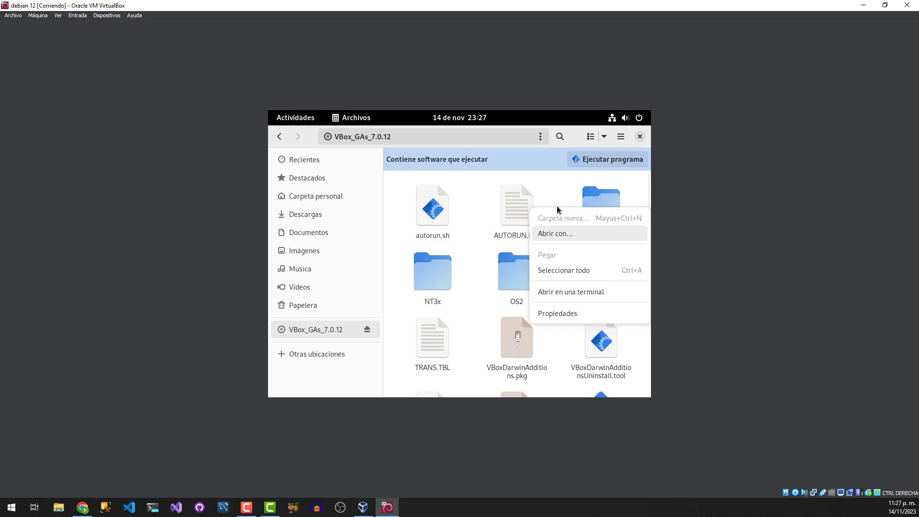
left_click(569, 294)
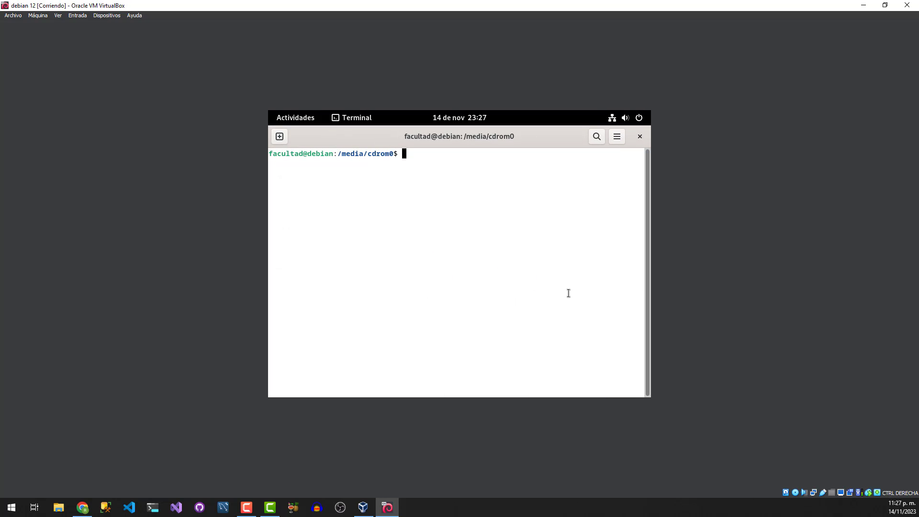
Enlarge the terminal text and list the disc's contents to find VBoxLinuxAdditions.run.
key("ctrl+plus")
key("ctrl+plus")
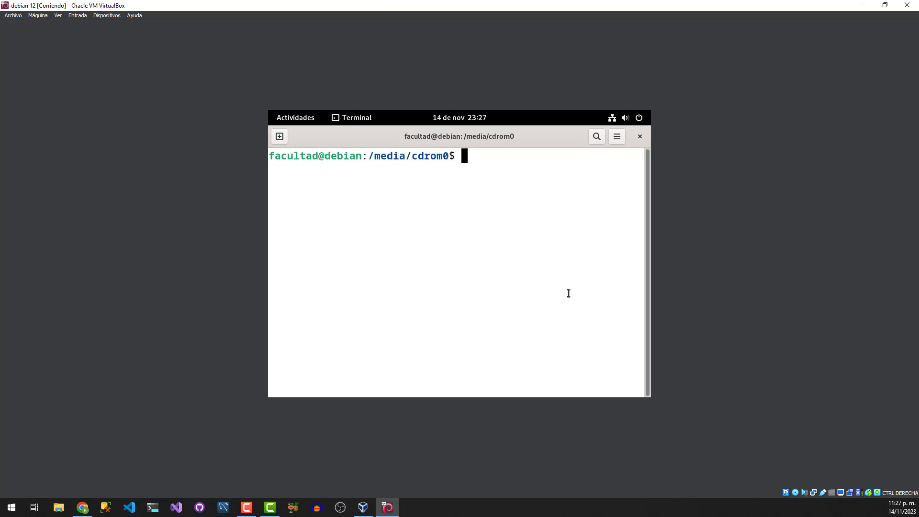
type("ls")
key("Return")
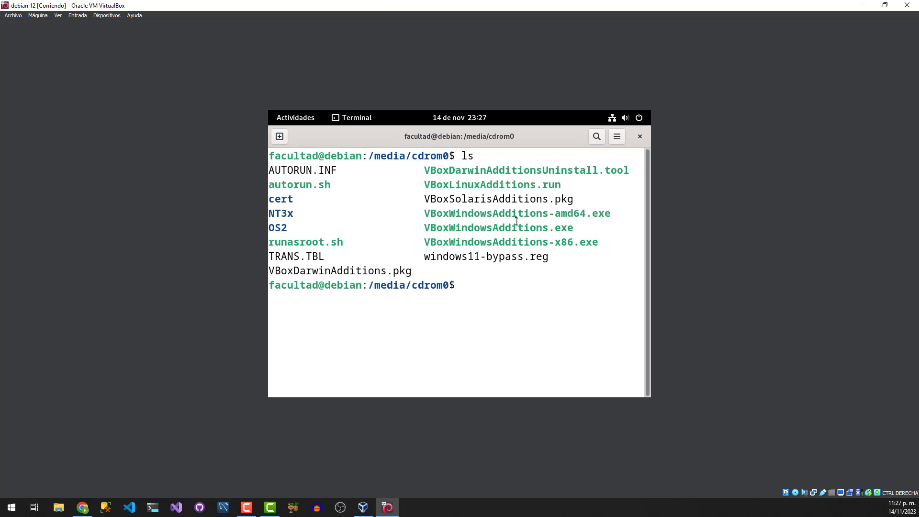
left_click_drag(423, 185, 562, 185)
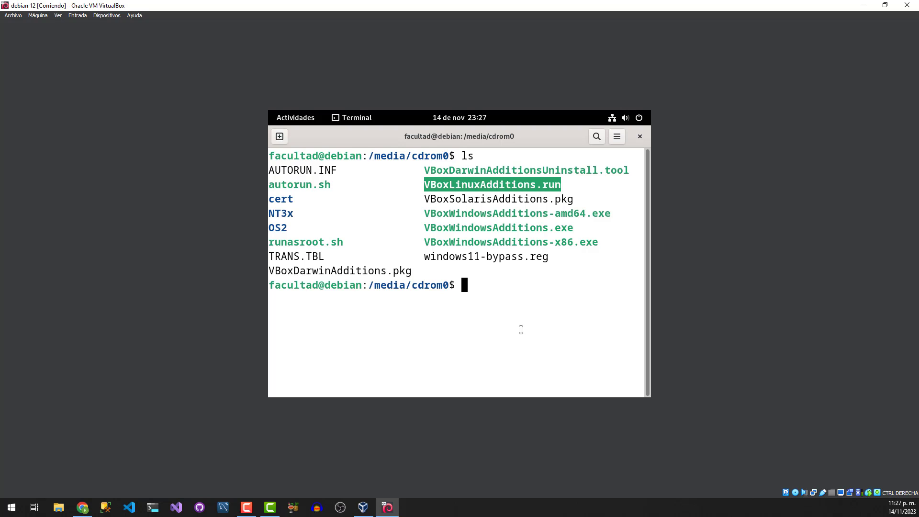
left_click(496, 289)
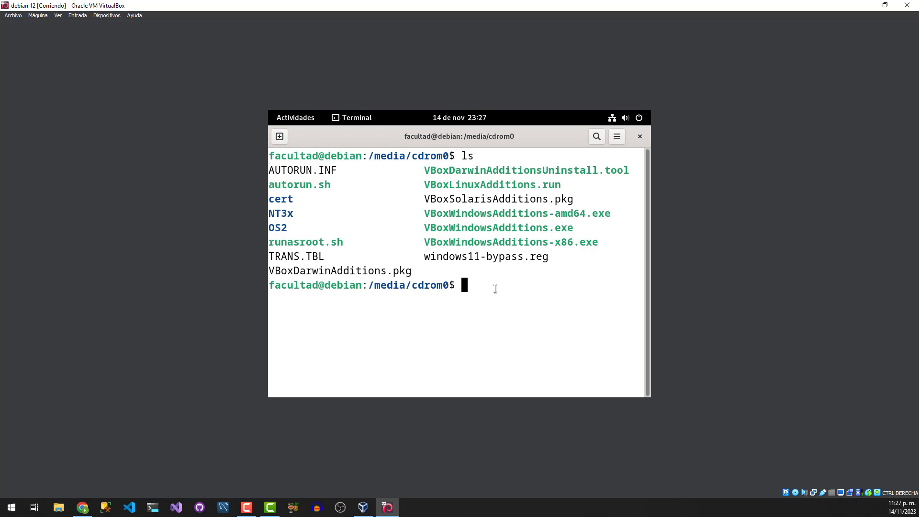
Copy VBoxLinuxAdditions.run with sudo into the user's Descargas folder as VBL.run, then cd home.
type("sudo cp VBoxL")
key("Tab")
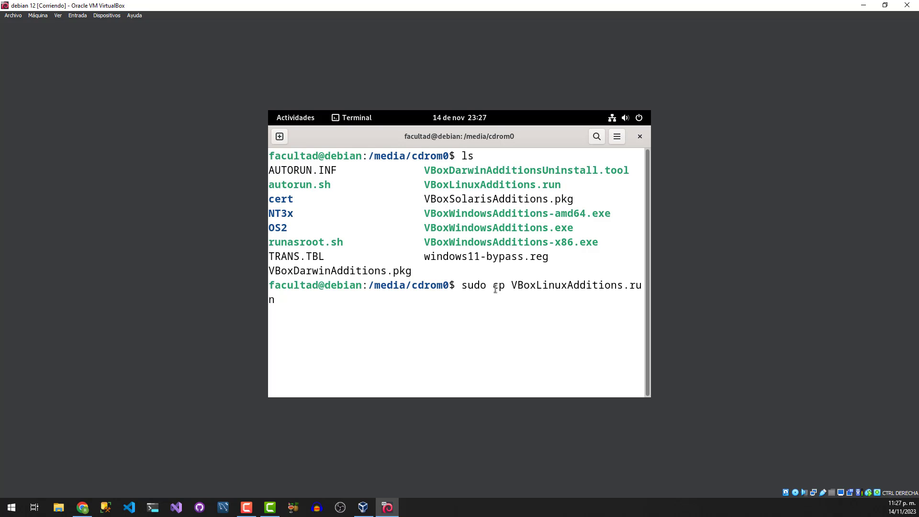
type("/home/facultad/Des")
key("Tab")
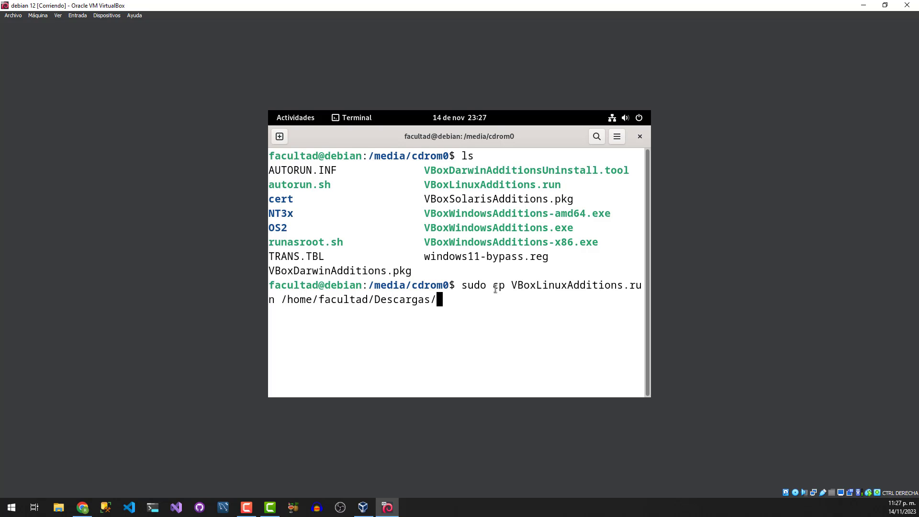
type("VBL.run")
key("Return")
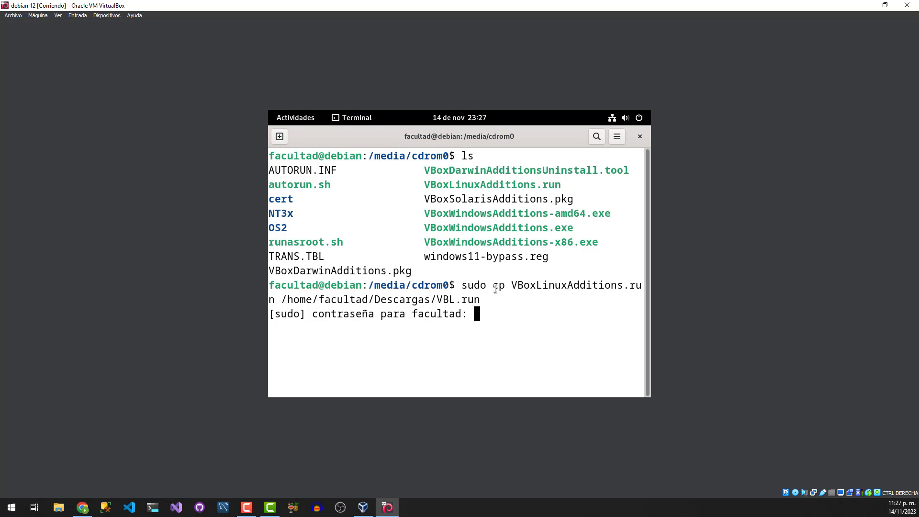
key("Return")
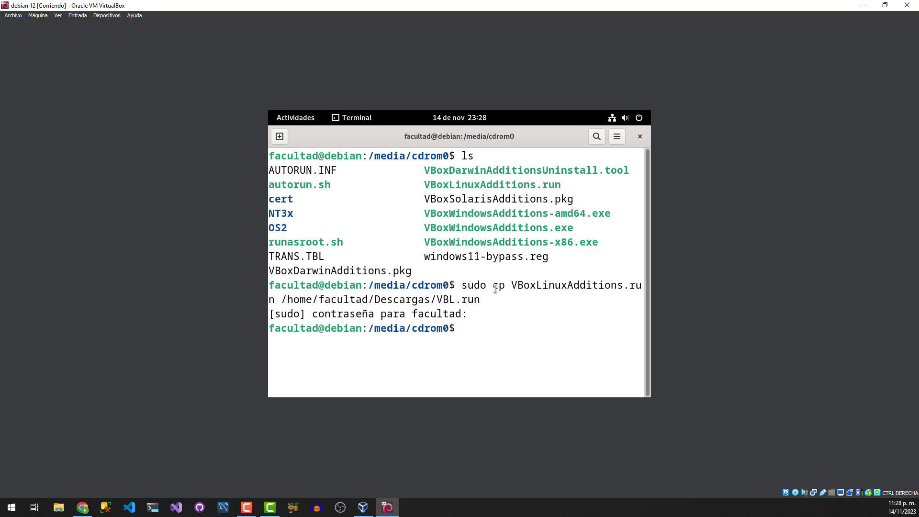
type("cd")
key("Return")
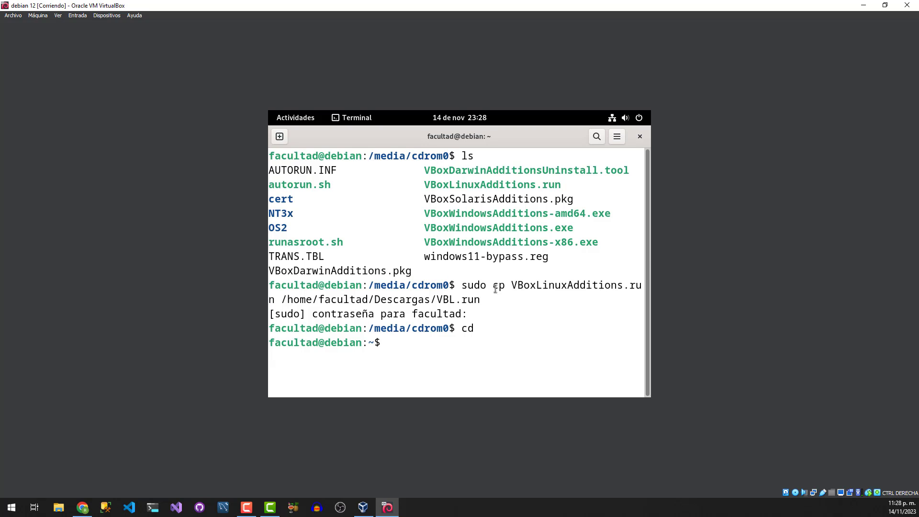
Clear the terminal, move into the Descargas folder and list its files.
key("ctrl+l")
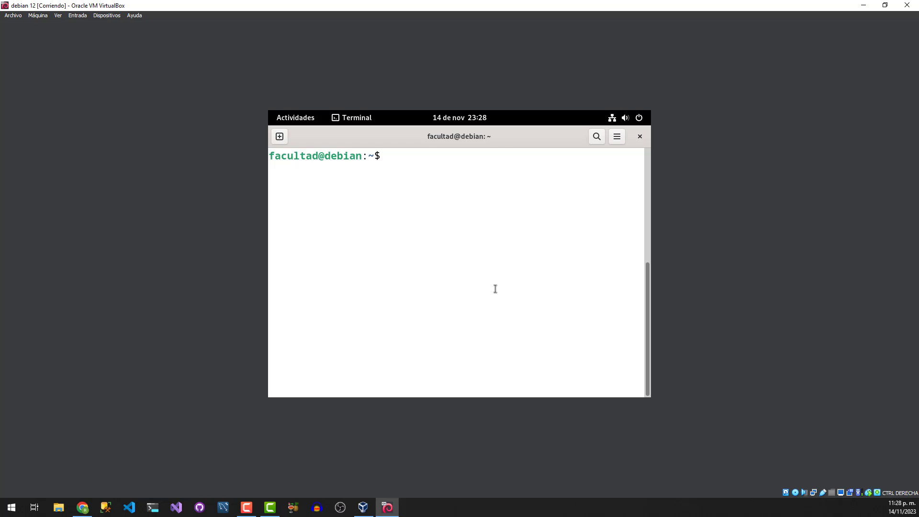
type("cd /")
key("BackSpace")
type("Des")
key("Tab")
key("Return")
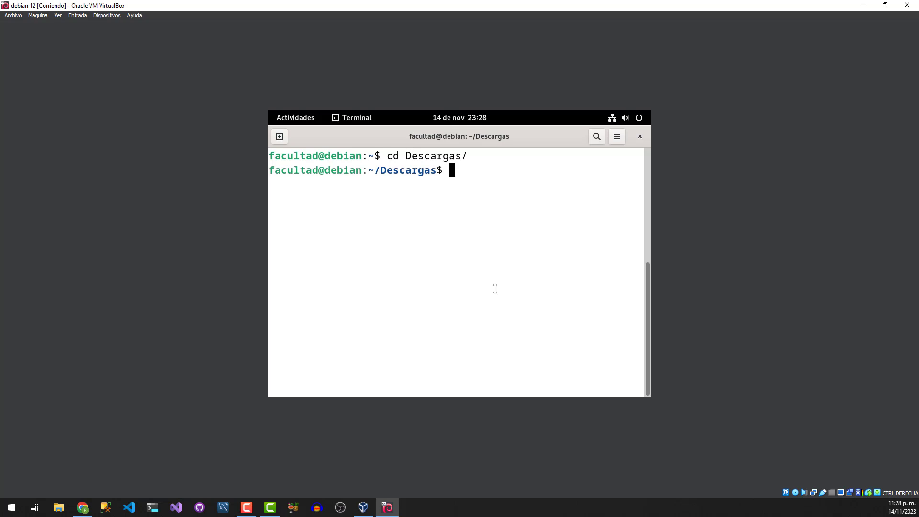
type("ls")
key("Return")
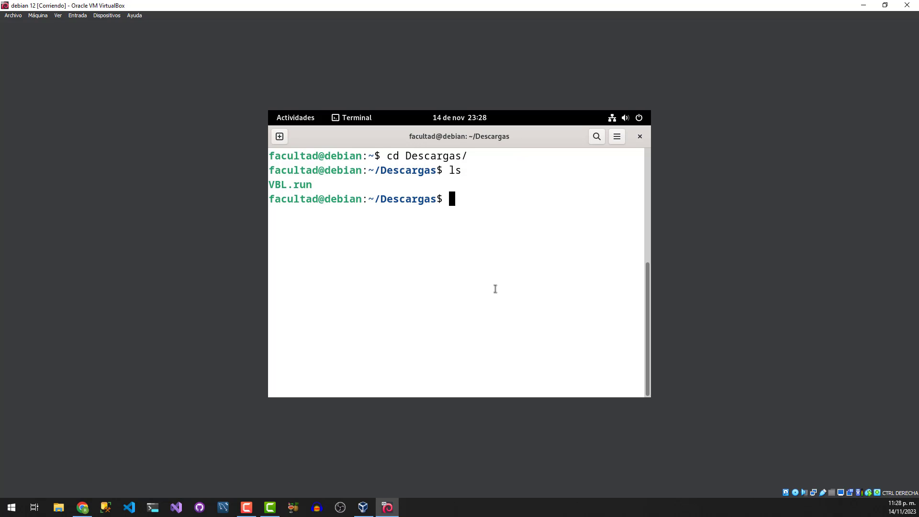
Run the Guest Additions installer VBL.run with sudo.
type("sudo ./VB")
key("Tab")
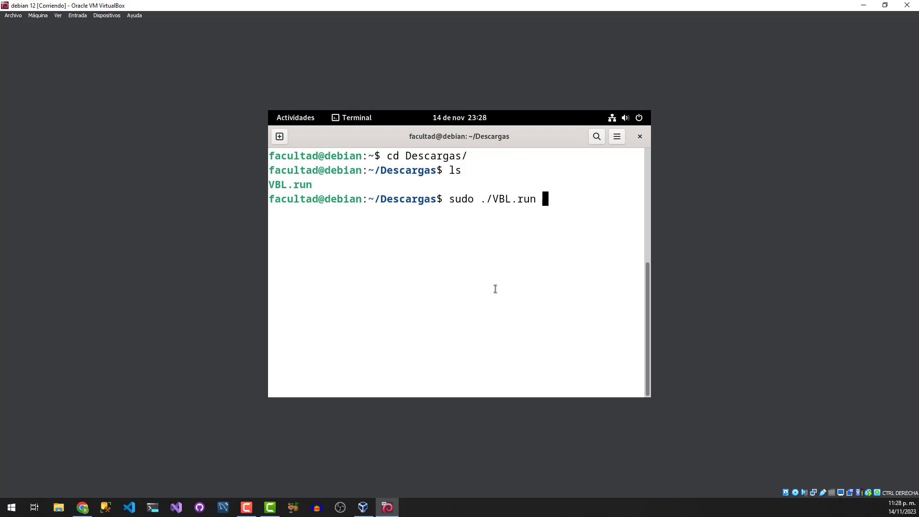
key("Return")
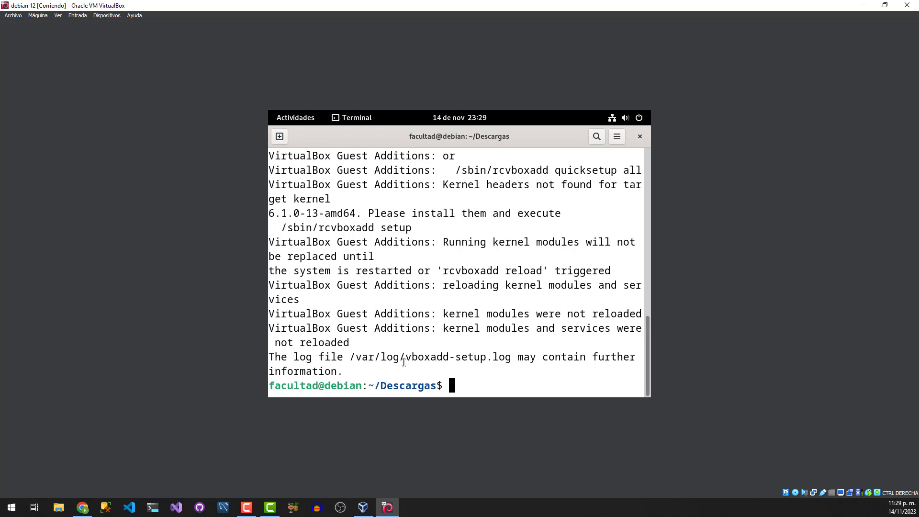
Switch the VM to Modo pantalla completa, then close the Terminal and Files windows.
left_click(58, 16)
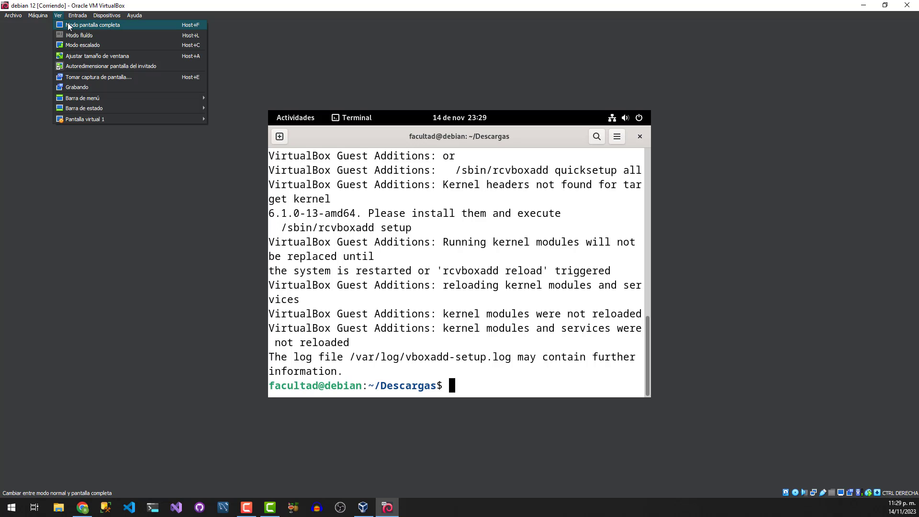
left_click(68, 25)
left_click(436, 298)
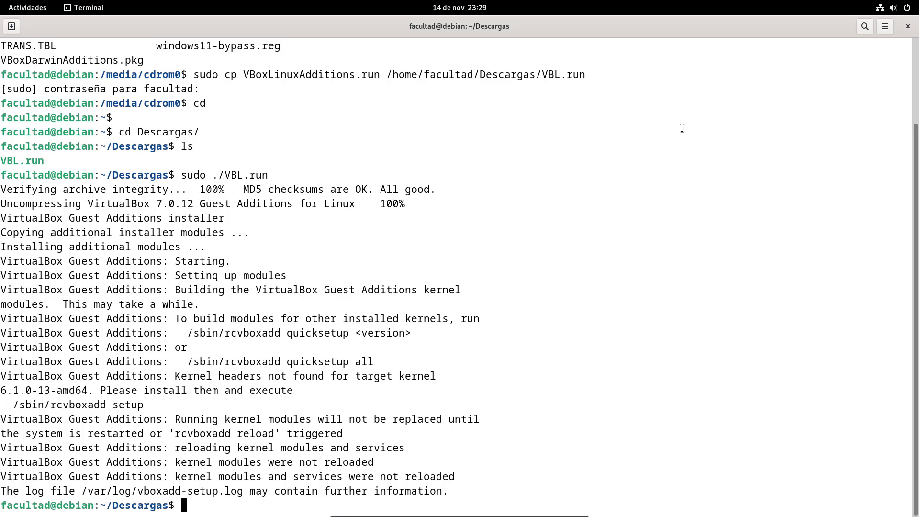
left_click(908, 27)
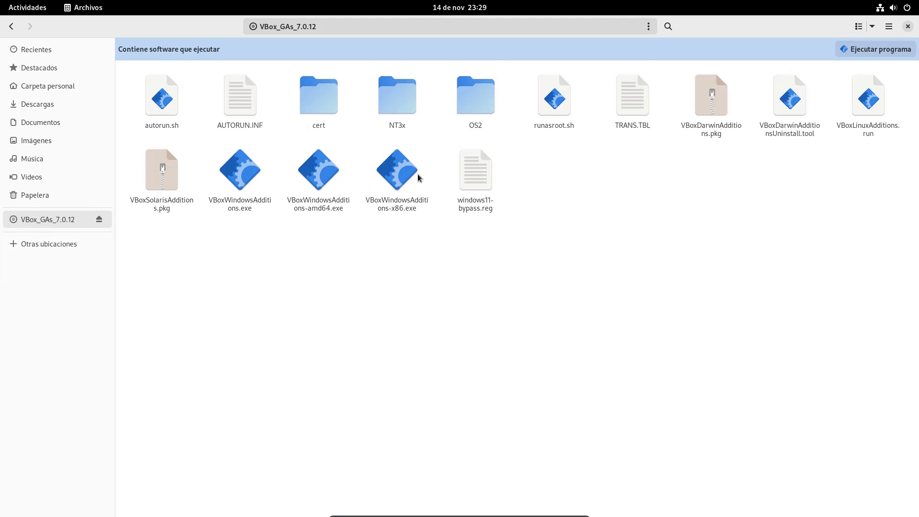
left_click(907, 27)
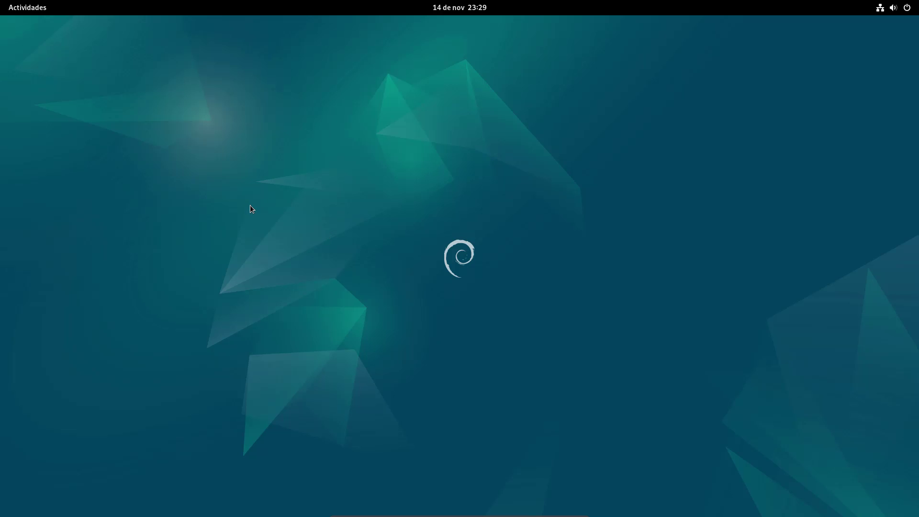
Search Activities for 'reto' and launch Retoques.
left_click(39, 11)
type("retor")
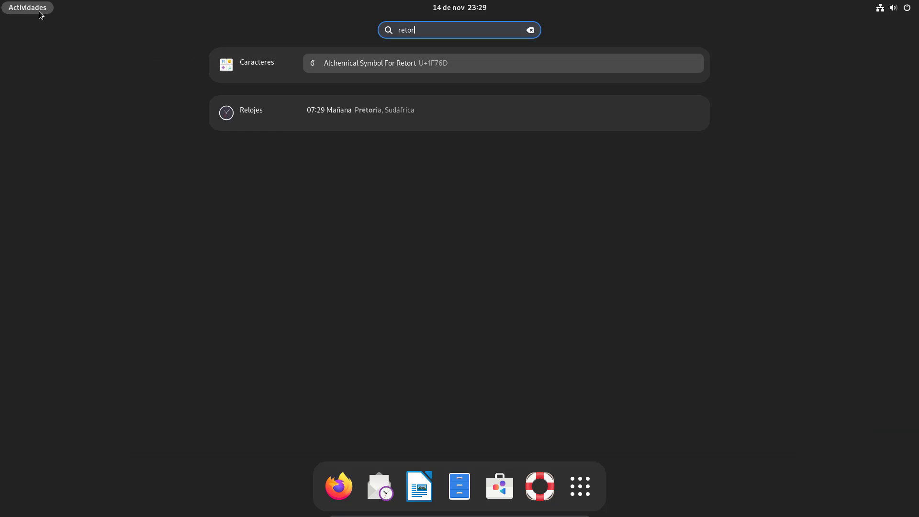
key("BackSpace")
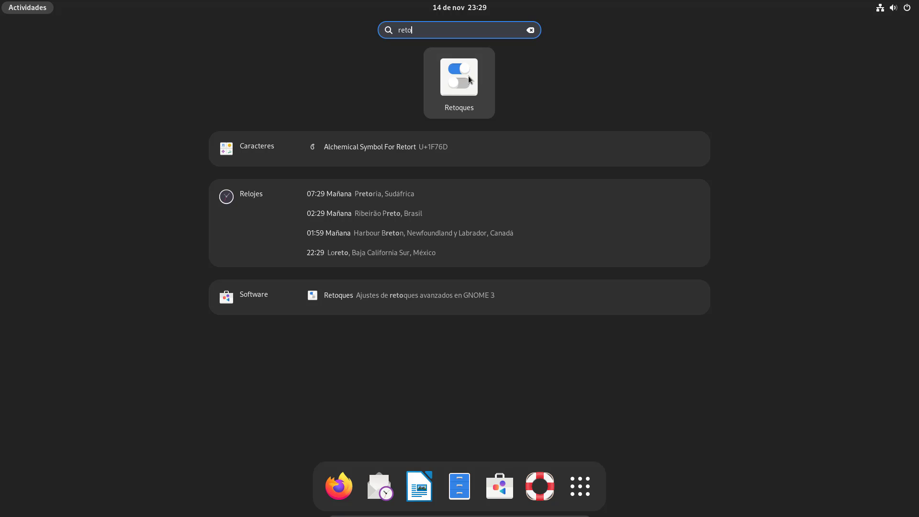
left_click(468, 76)
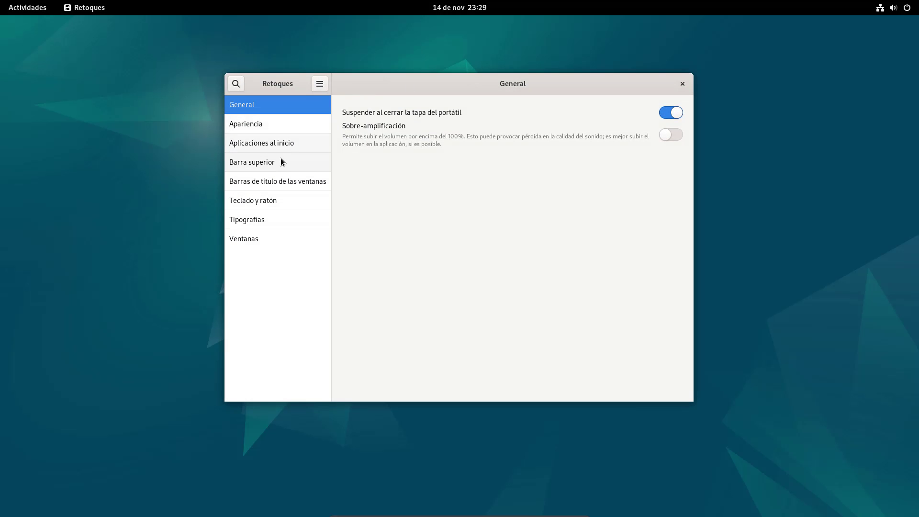
Turn on Maximizar and Minimizar under Barras de título de las ventanas, then close Retoques.
left_click(285, 187)
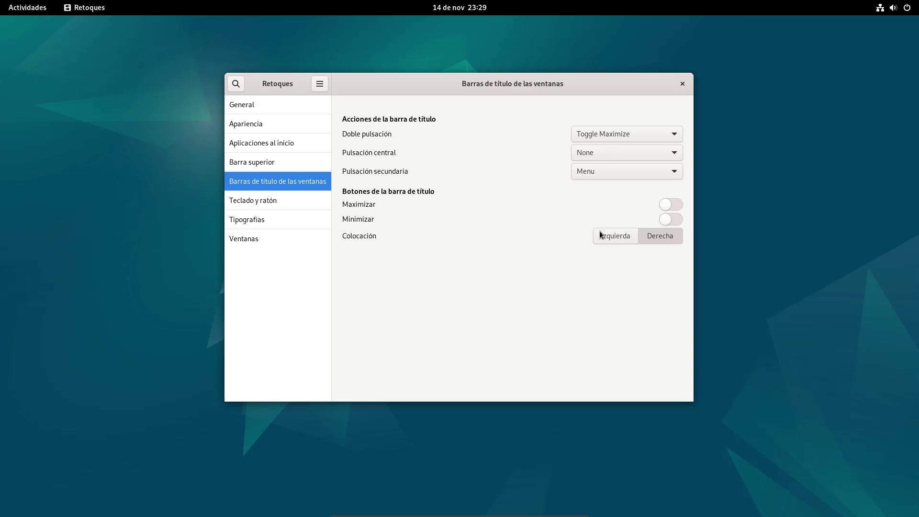
left_click(667, 206)
left_click(671, 218)
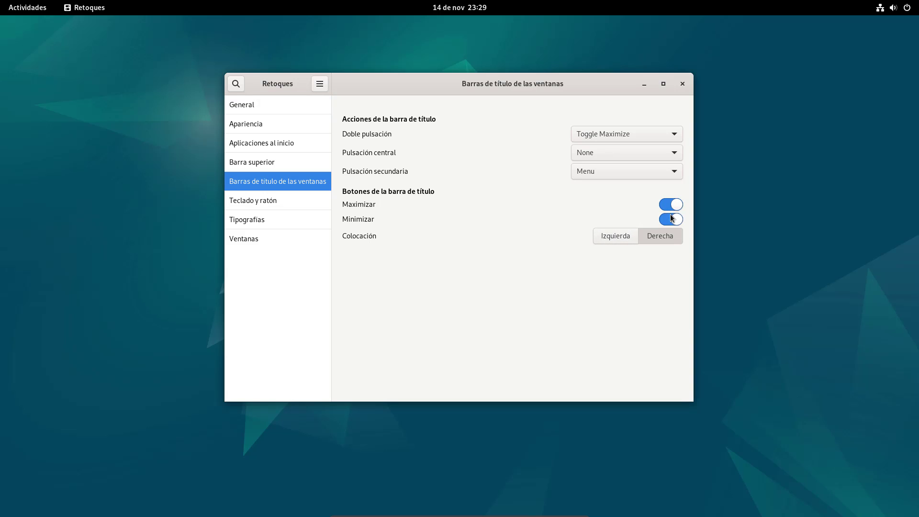
left_click(680, 204)
left_click(673, 219)
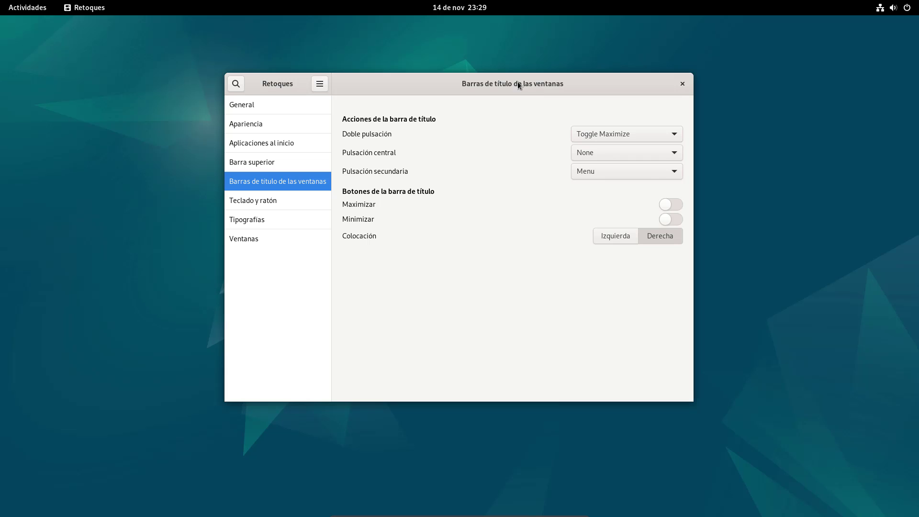
left_click(669, 206)
left_click(671, 219)
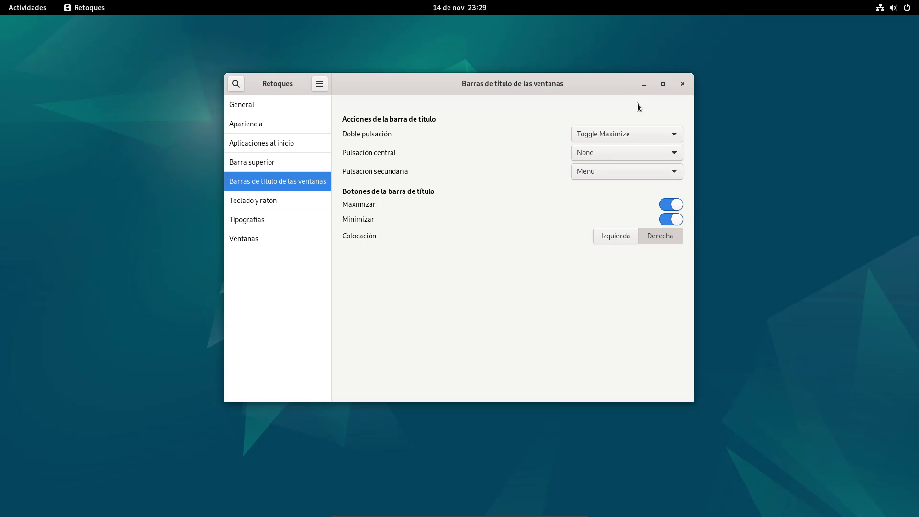
left_click(683, 84)
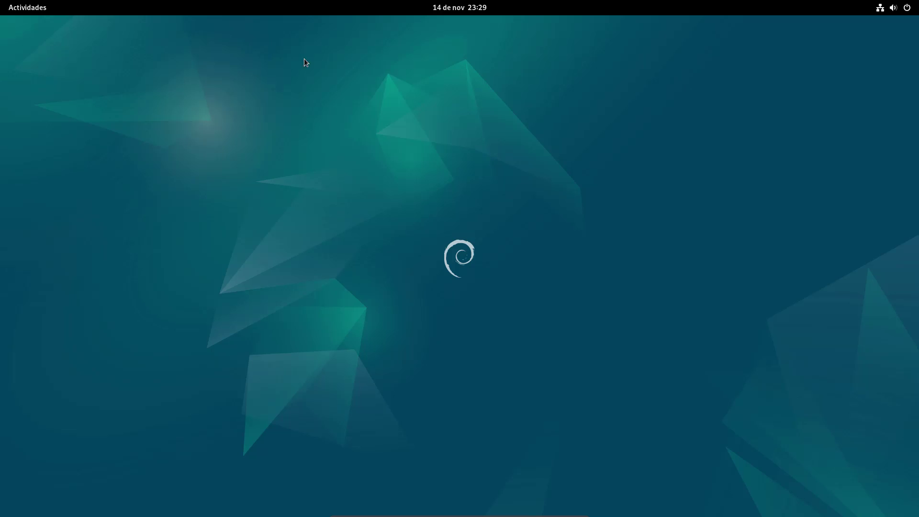